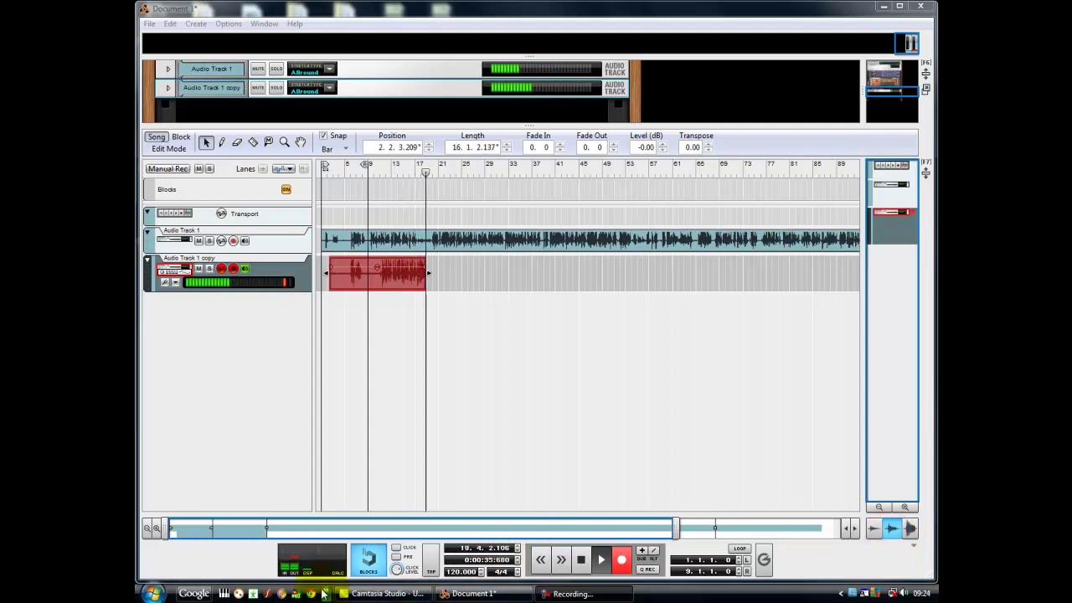
Launch Acoustica Beatcraft from the Start menu's Programs list and dismiss the missing sound device warning.
click(152, 592)
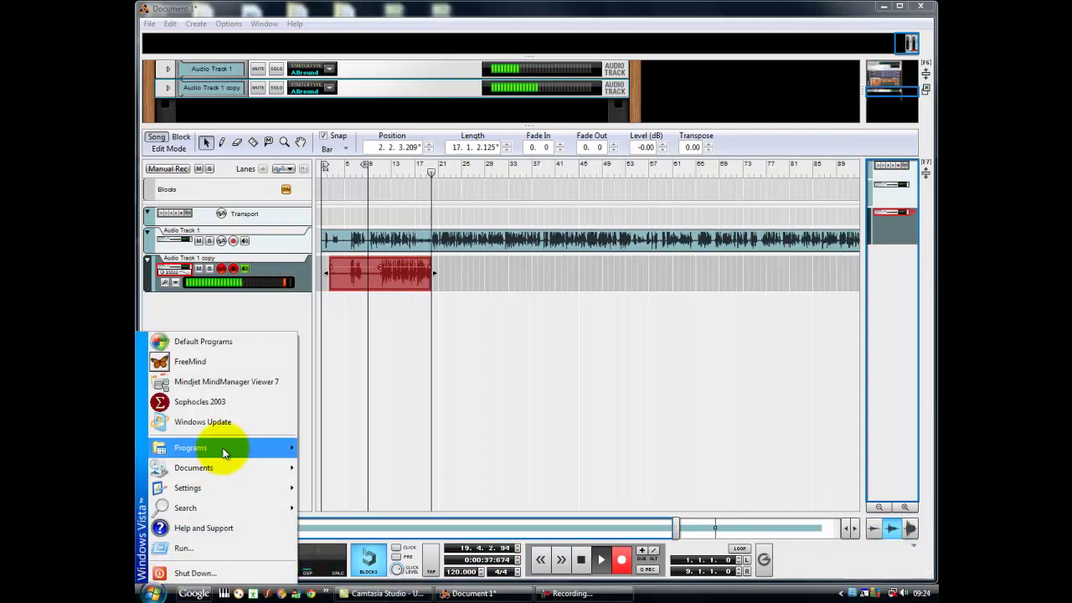
mouse_move(227, 447)
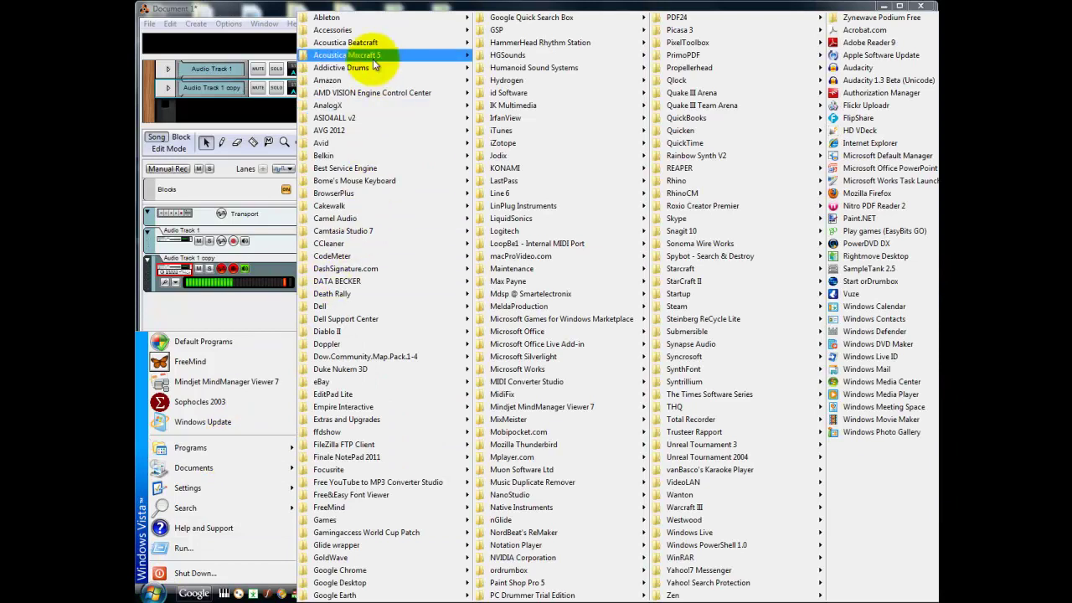
mouse_move(371, 42)
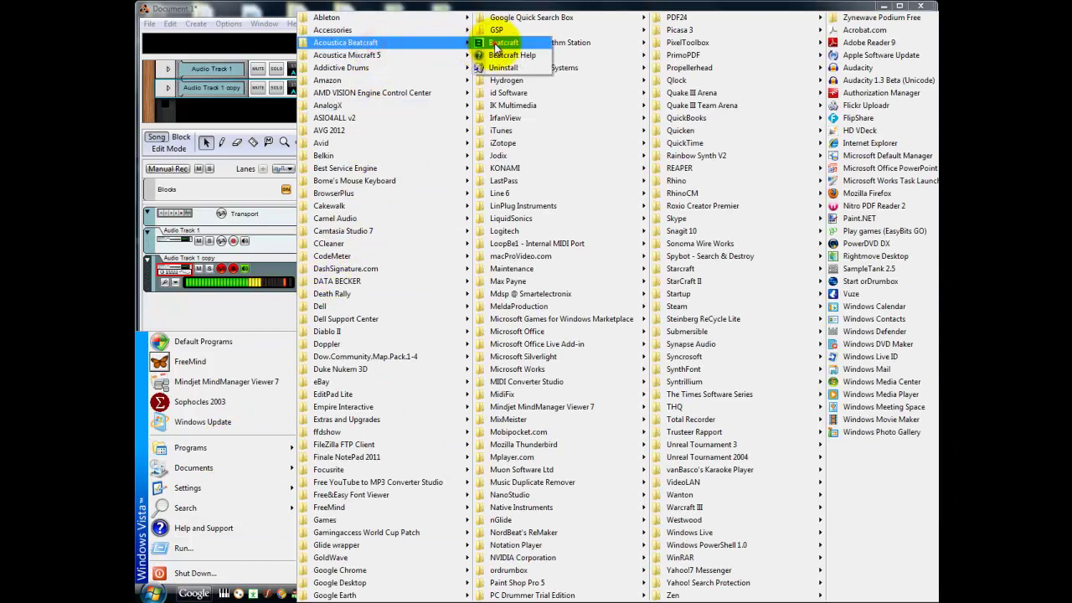
click(498, 43)
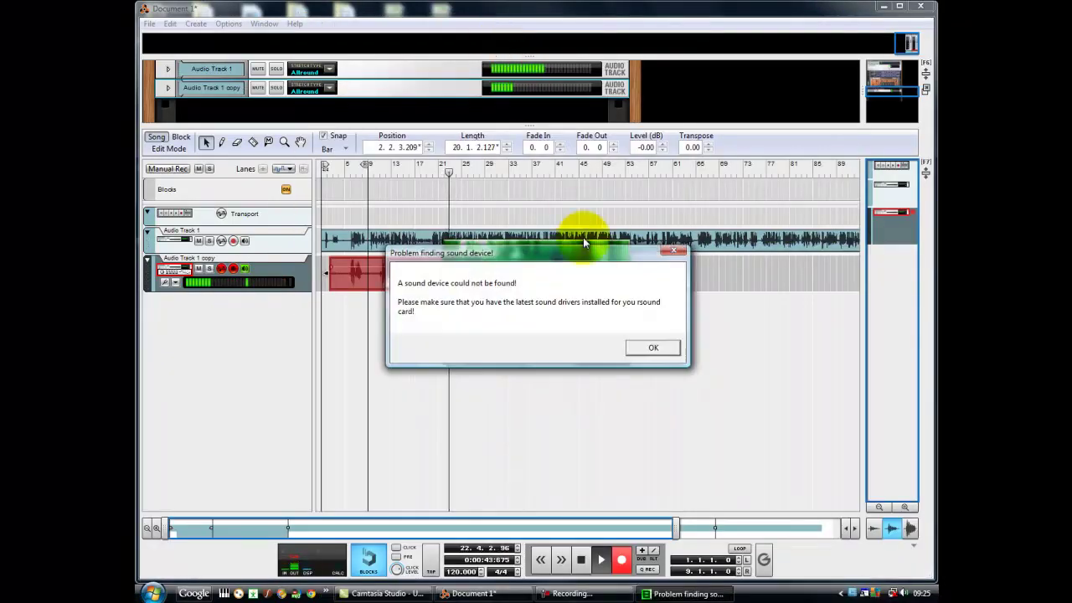
click(666, 350)
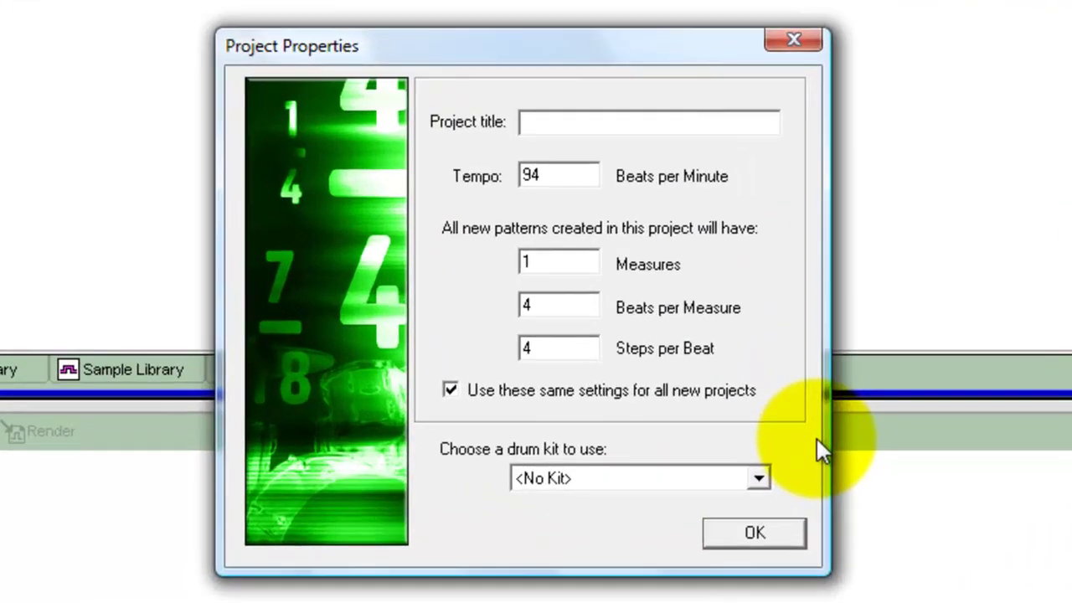
Enter 'Impeach_Latest' as the project title, leaving tempo at 94.
text(Impeach_Latest)
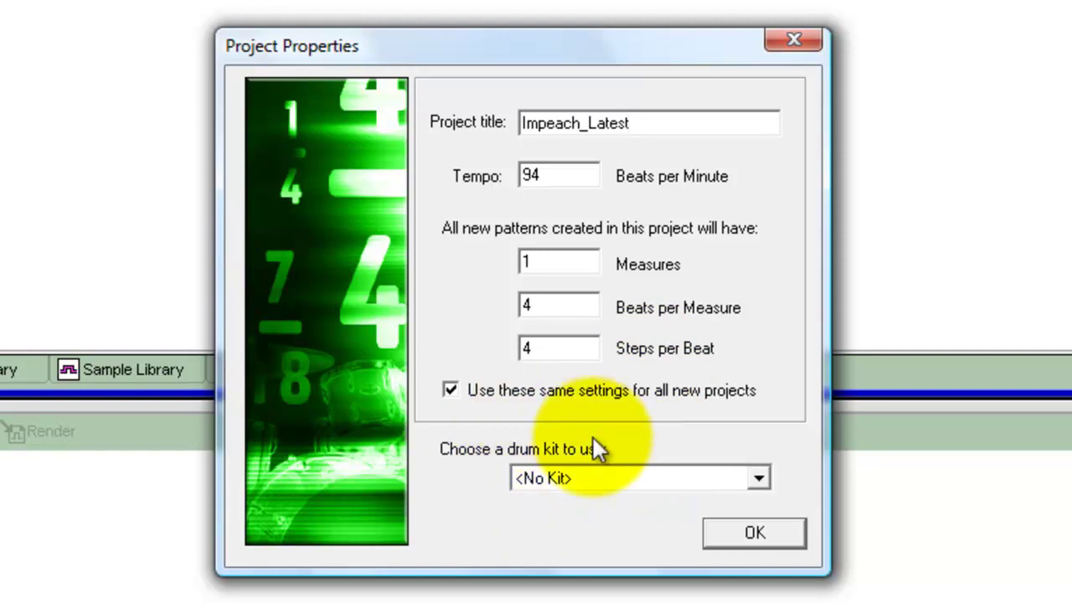
Accept the Project Properties and dismiss the 'Adding an Instrument' tip.
click(726, 533)
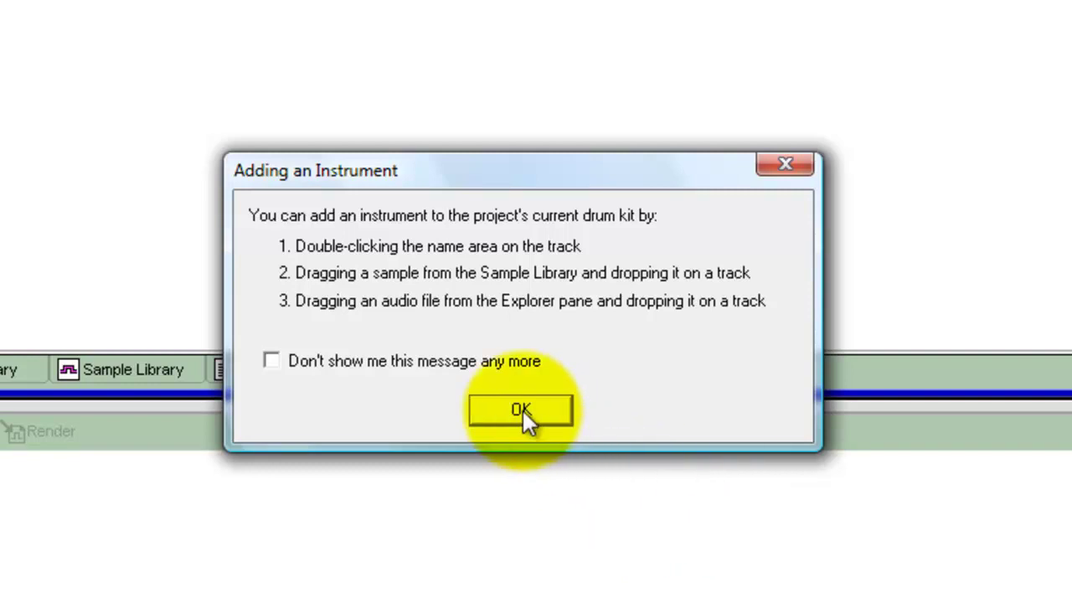
click(521, 410)
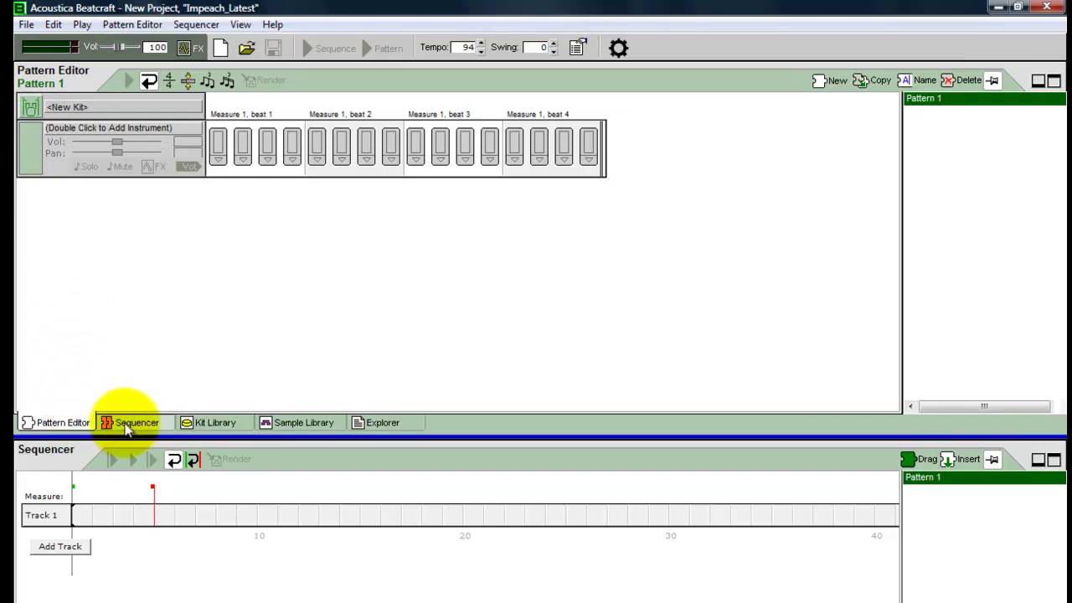
Cycle through the Sequencer, Kit Library, Sample Library and Explorer panels, ending on the Pattern Editor.
click(134, 425)
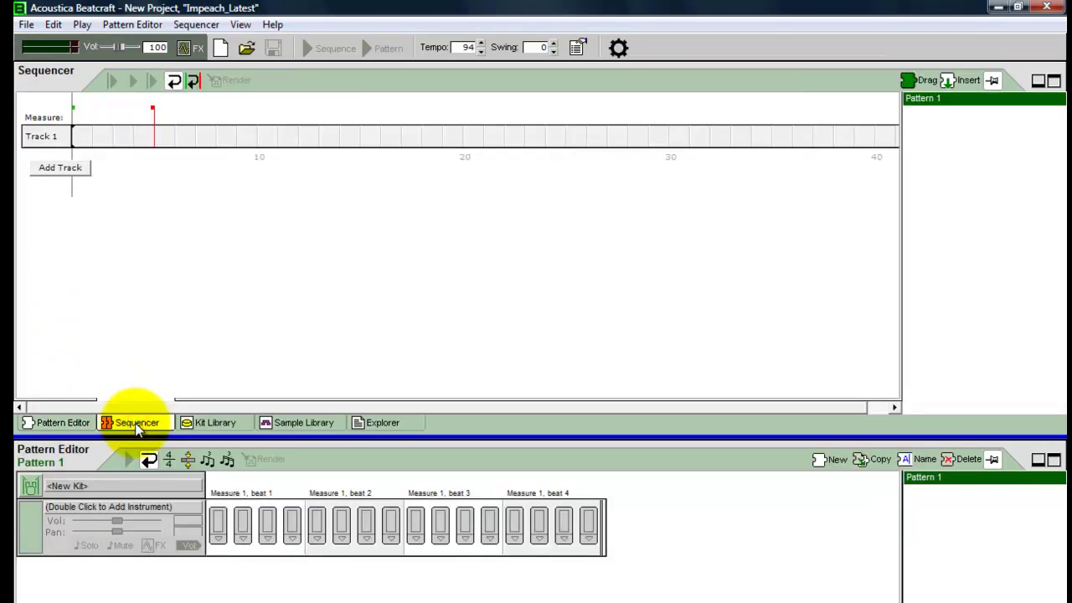
click(205, 423)
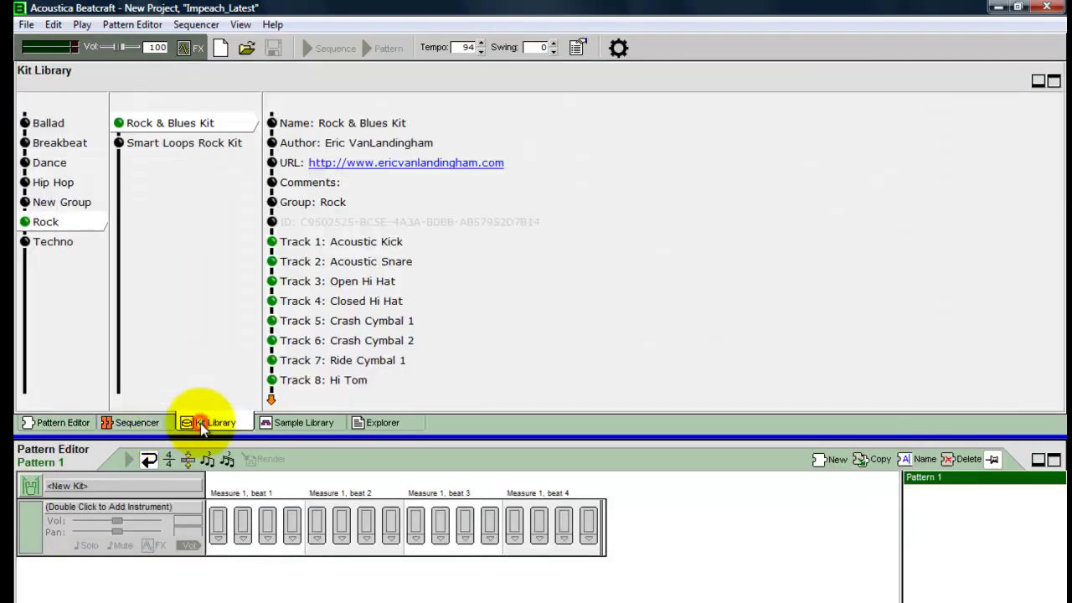
click(291, 427)
click(379, 422)
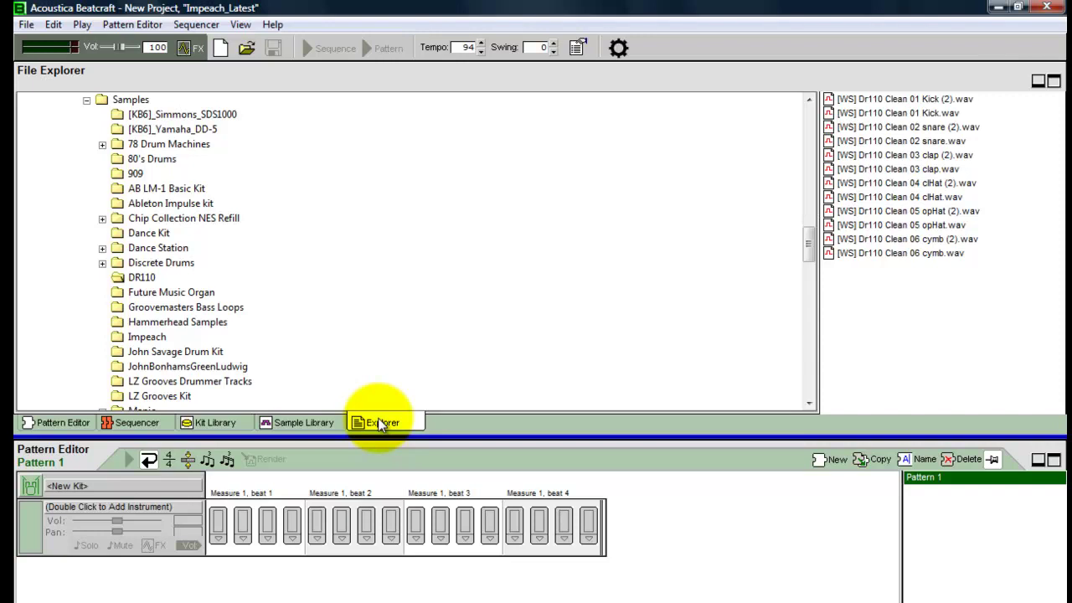
click(63, 422)
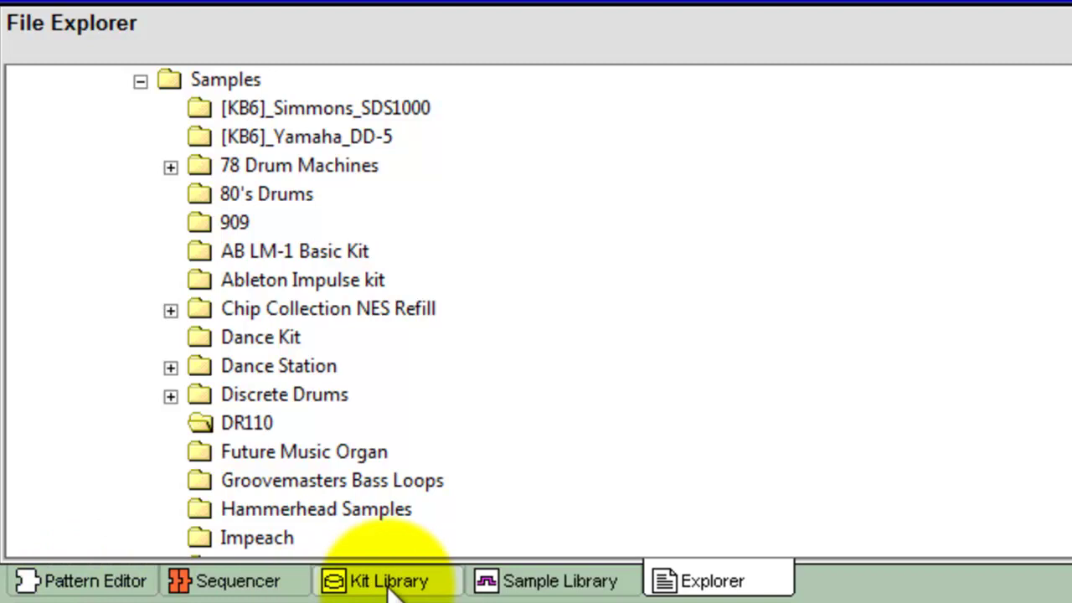
click(111, 586)
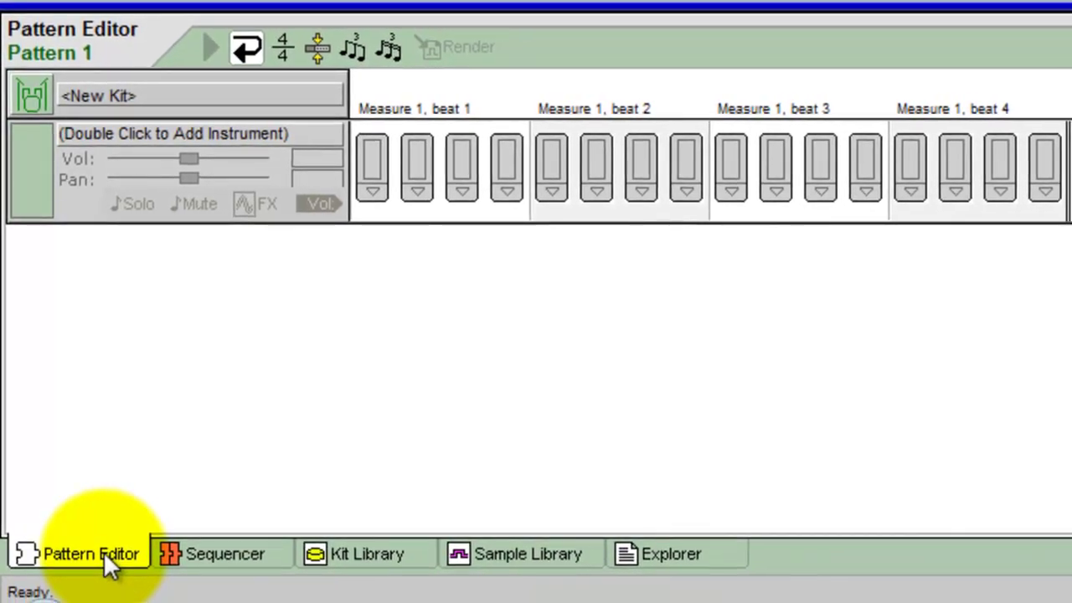
click(213, 561)
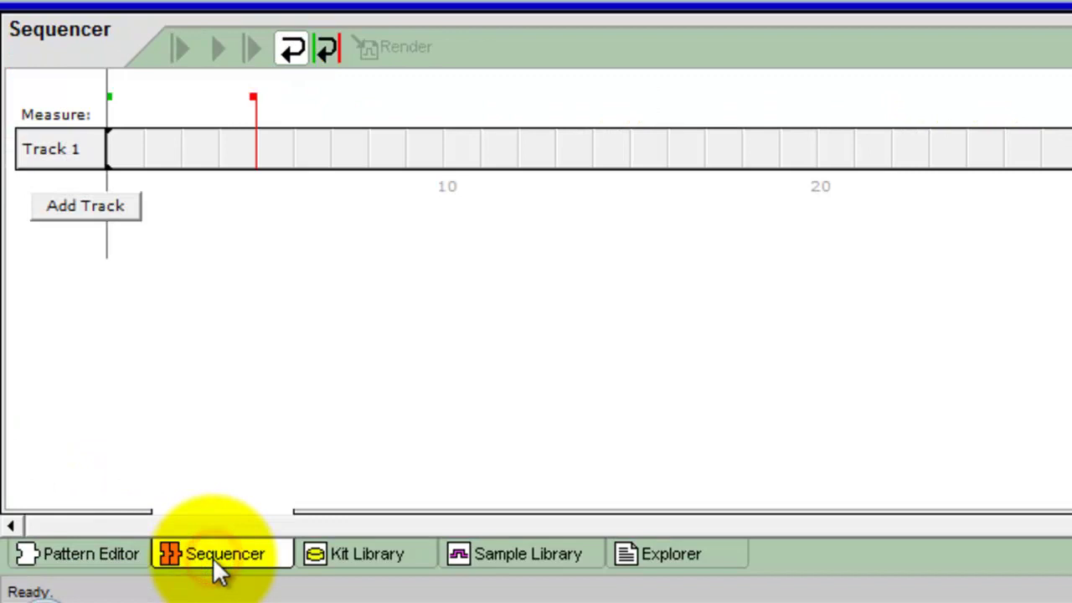
click(355, 561)
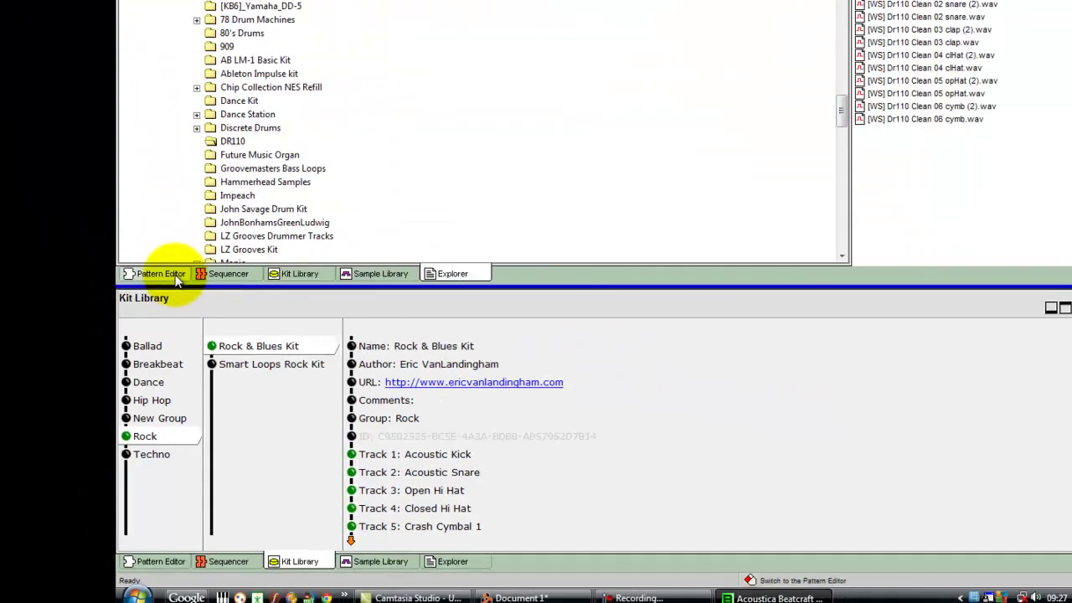
click(126, 33)
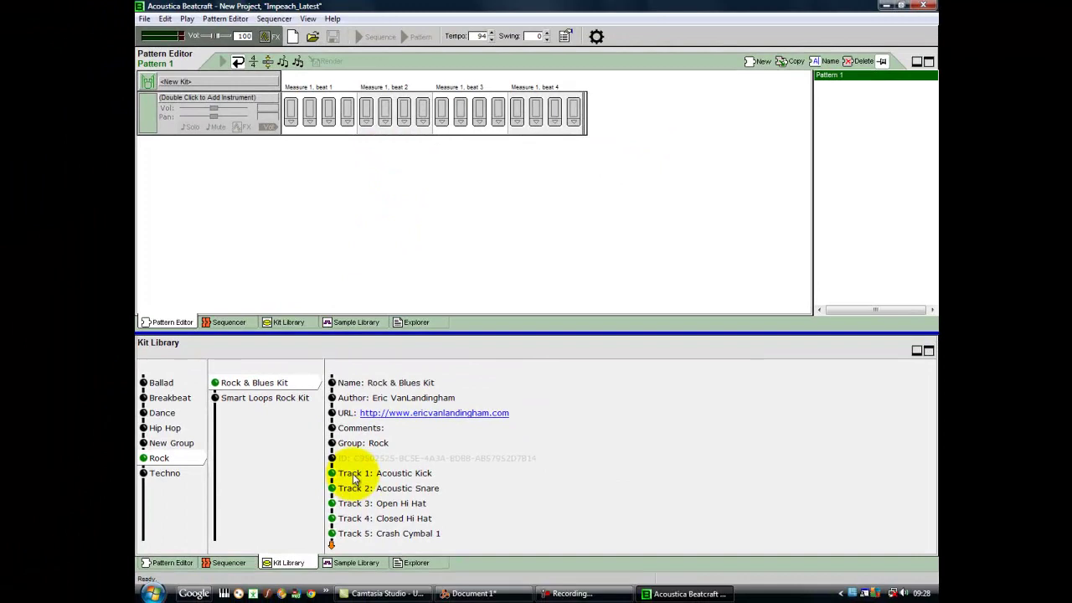
Preview the Acoustic Kick, Acoustic Snare, Open Hi Hat and Closed Hi Hat samples in the Kit Library.
click(355, 475)
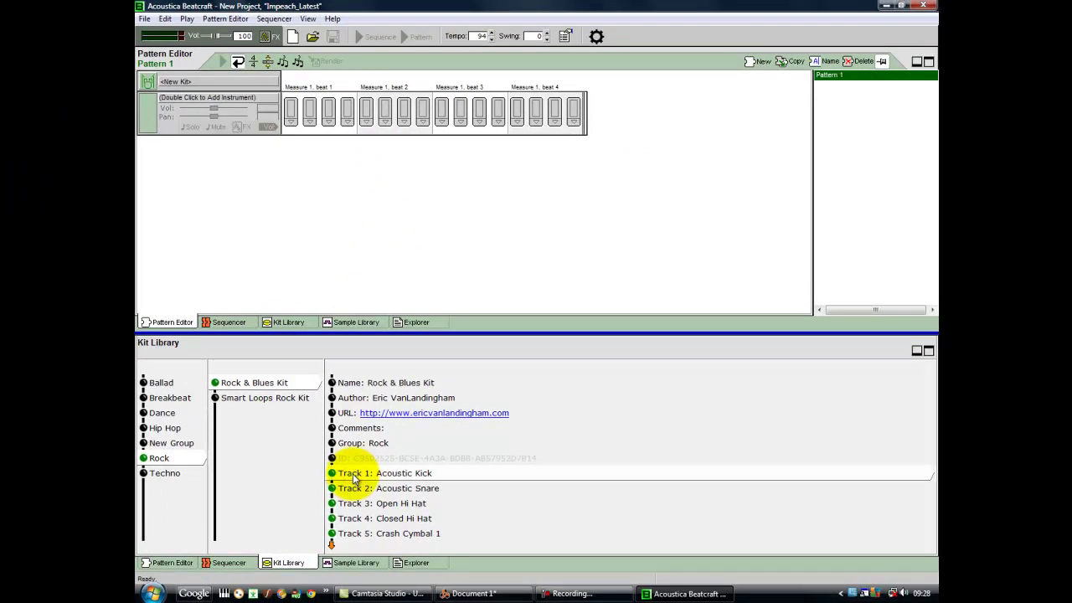
click(355, 476)
click(355, 476)
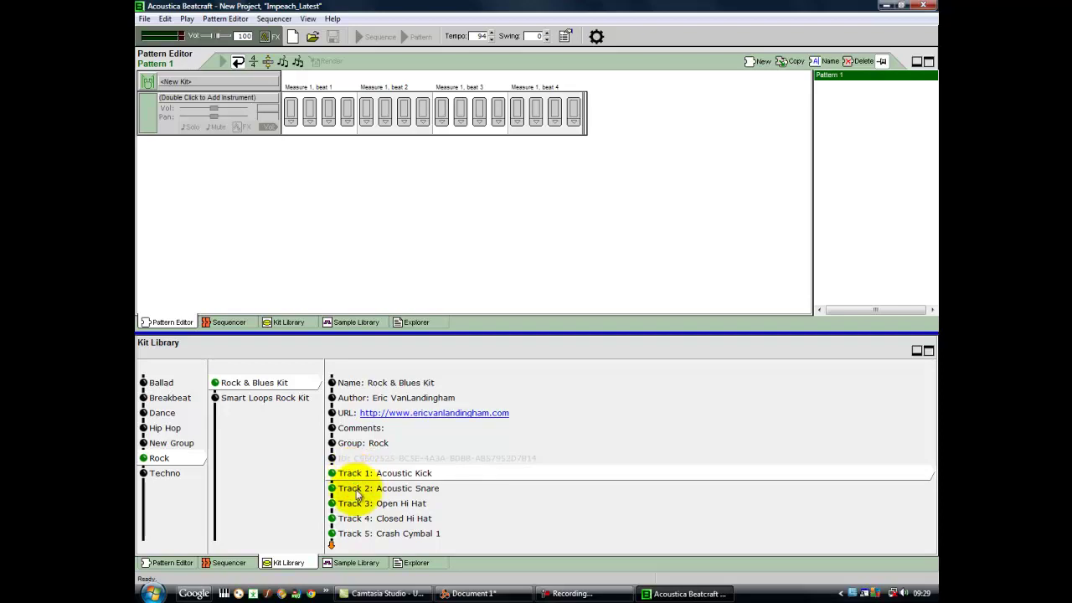
click(356, 490)
click(356, 491)
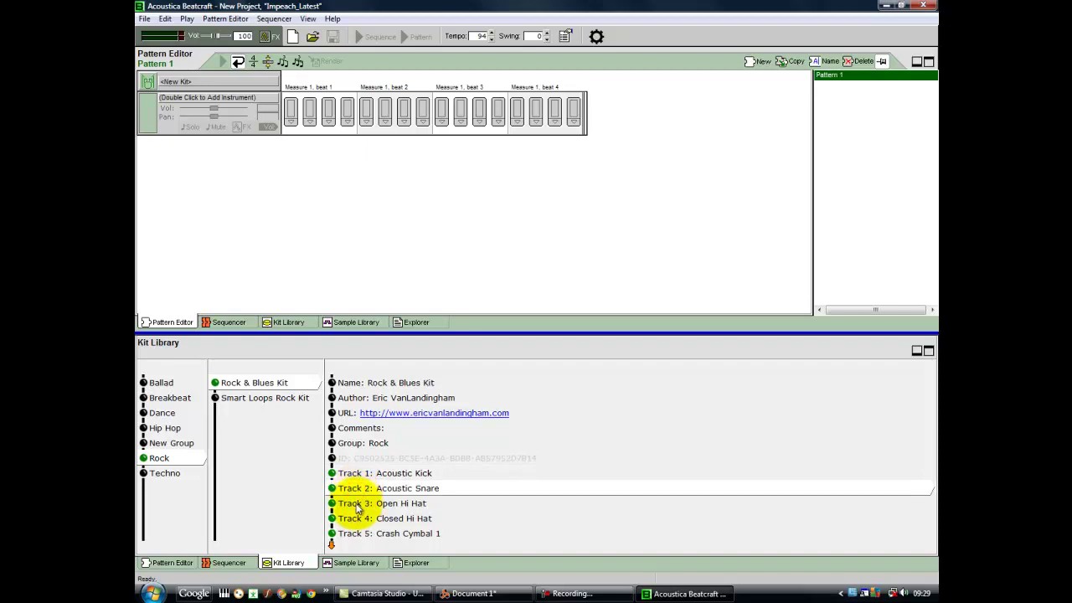
click(358, 506)
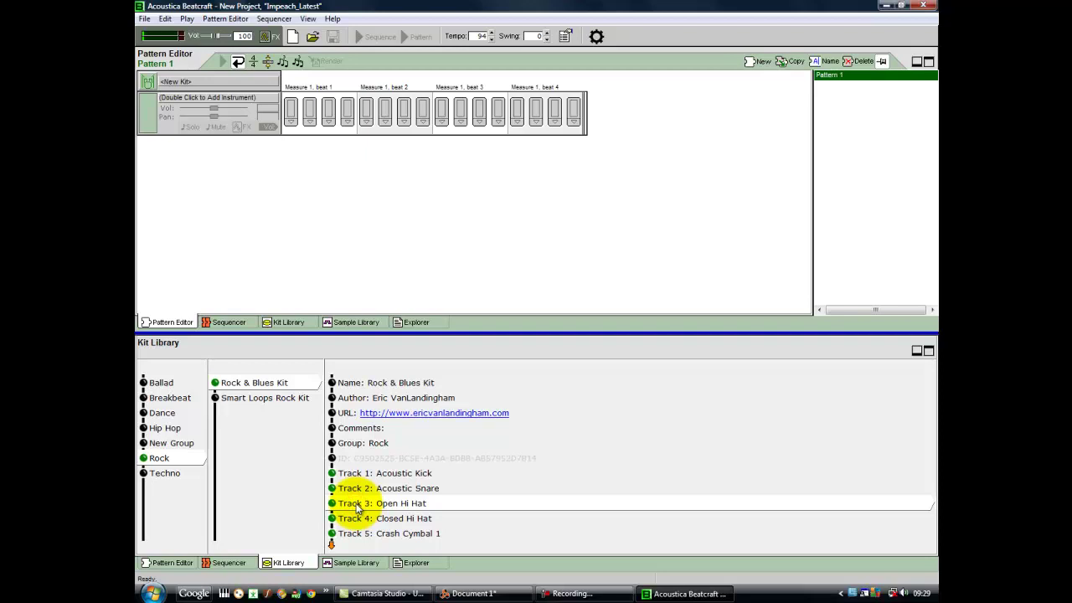
click(357, 506)
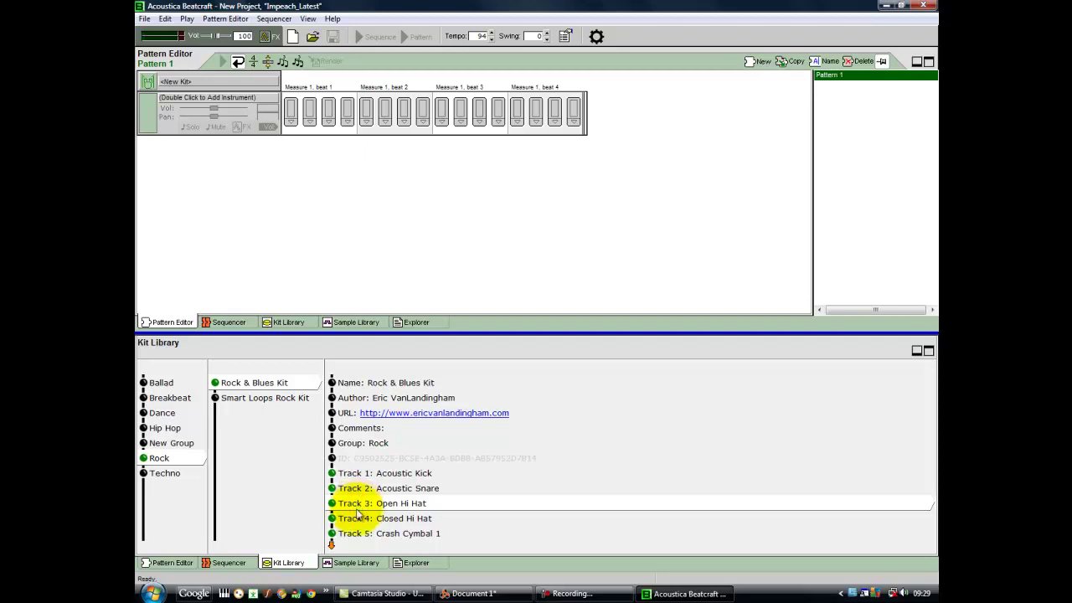
click(360, 519)
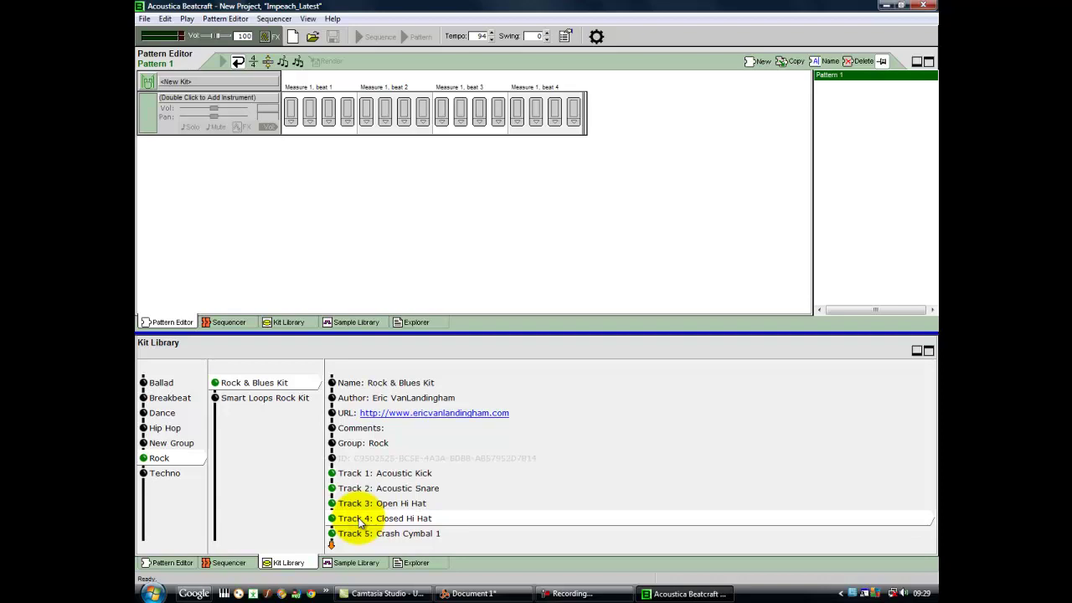
Drag Acoustic Kick, Acoustic Snare, Open Hi Hat and Closed Hi Hat into Pattern 1, previewing snare and closed hi-hat.
click(376, 475)
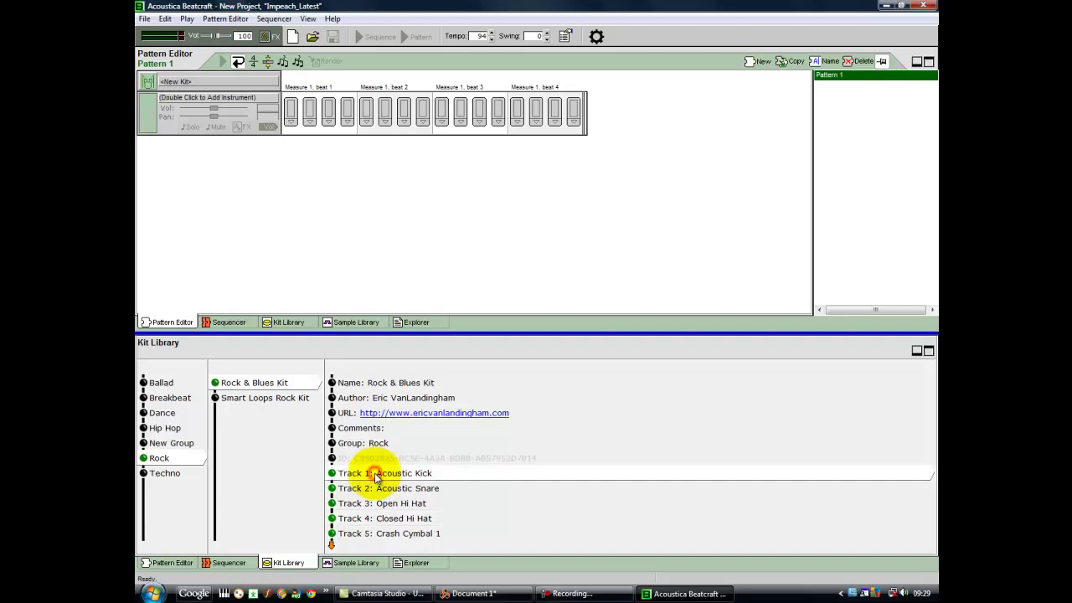
drag(376, 475, 174, 109)
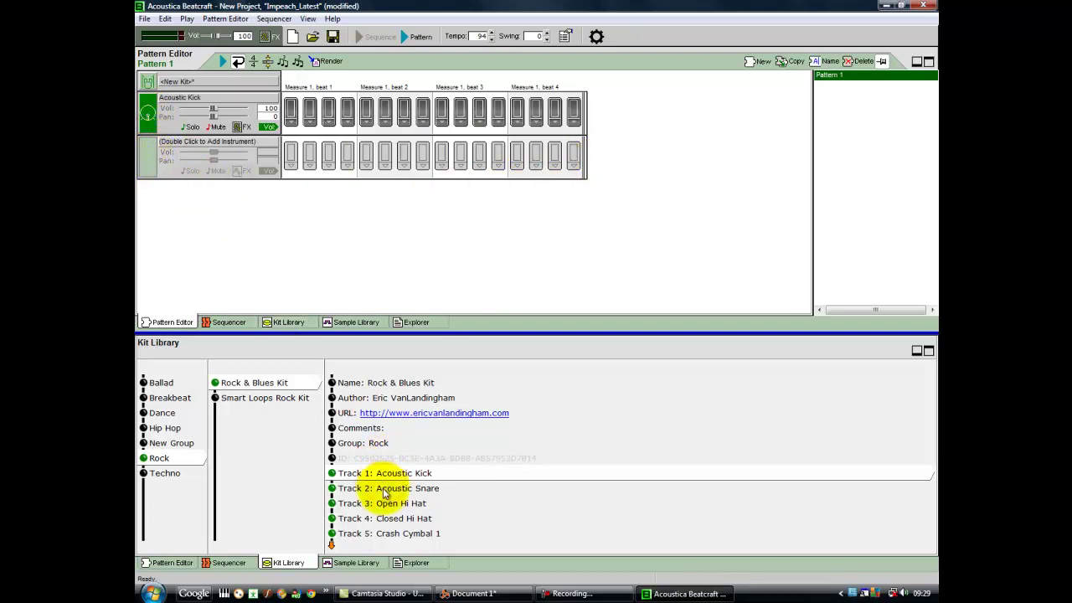
drag(386, 488, 189, 154)
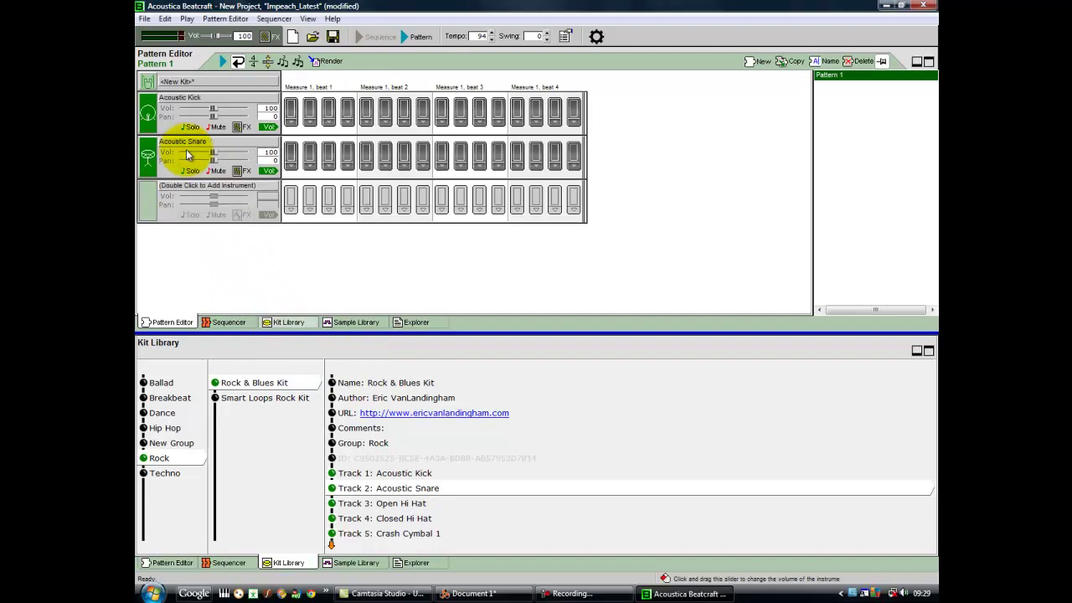
click(146, 164)
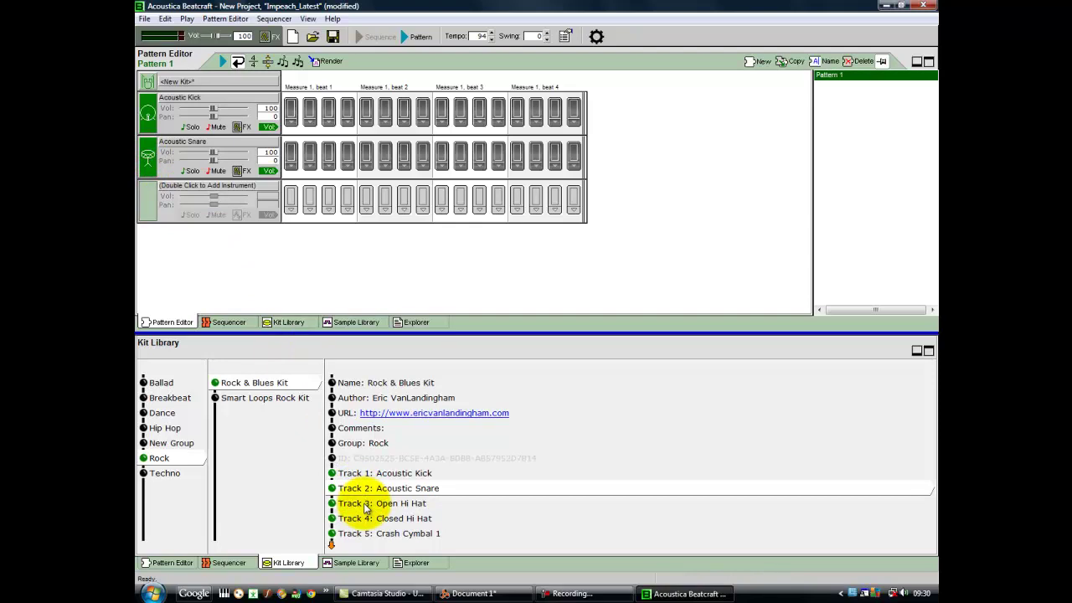
drag(366, 508, 180, 199)
drag(368, 518, 187, 241)
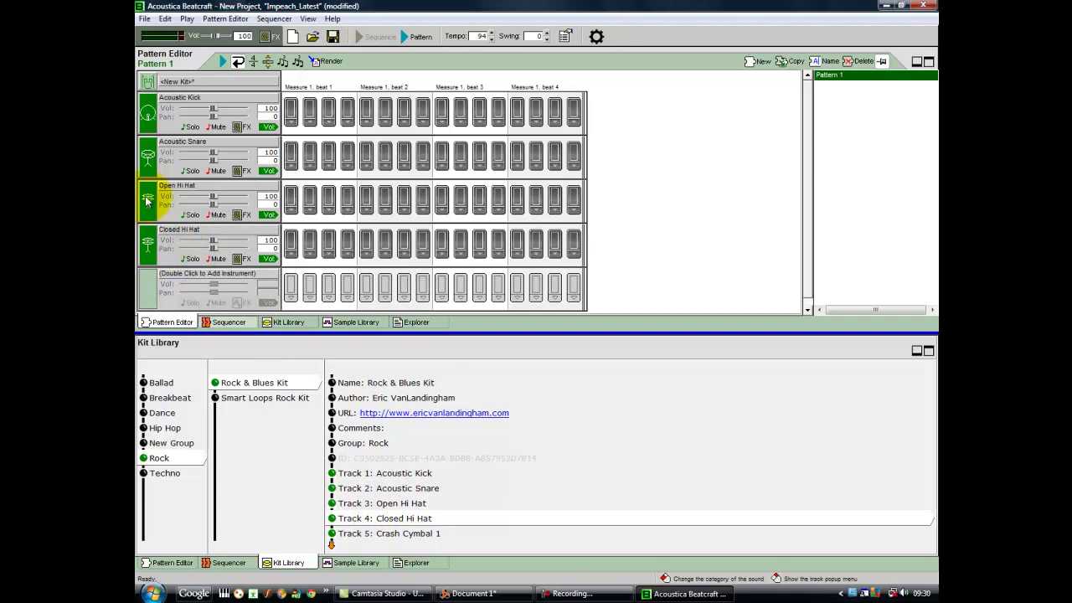
click(147, 248)
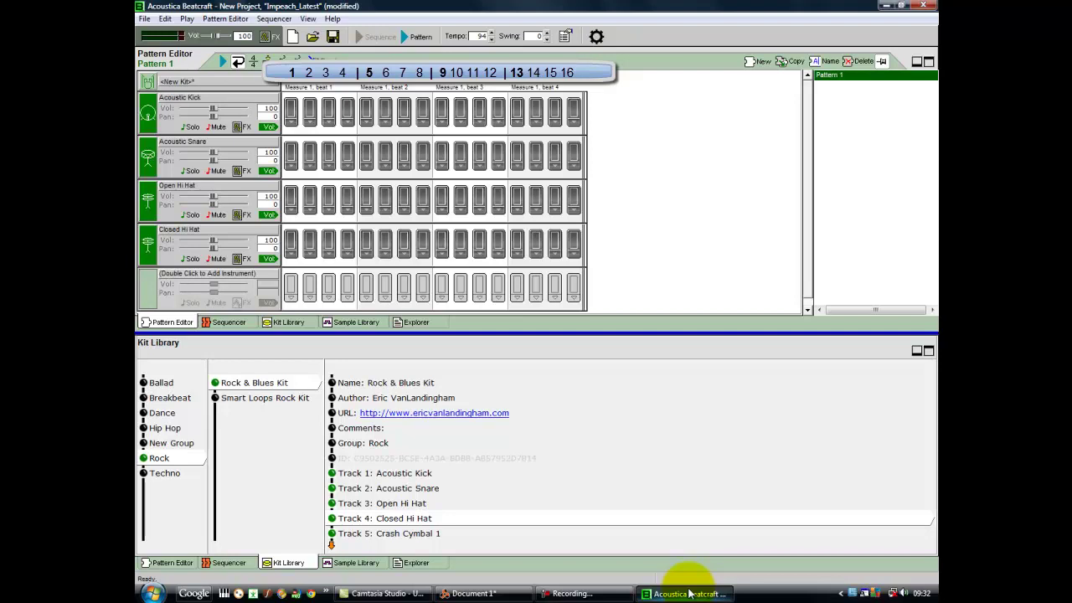
Turn on Acoustic Snare pads 5 and 13, then play and stop the pattern to hear them.
click(366, 155)
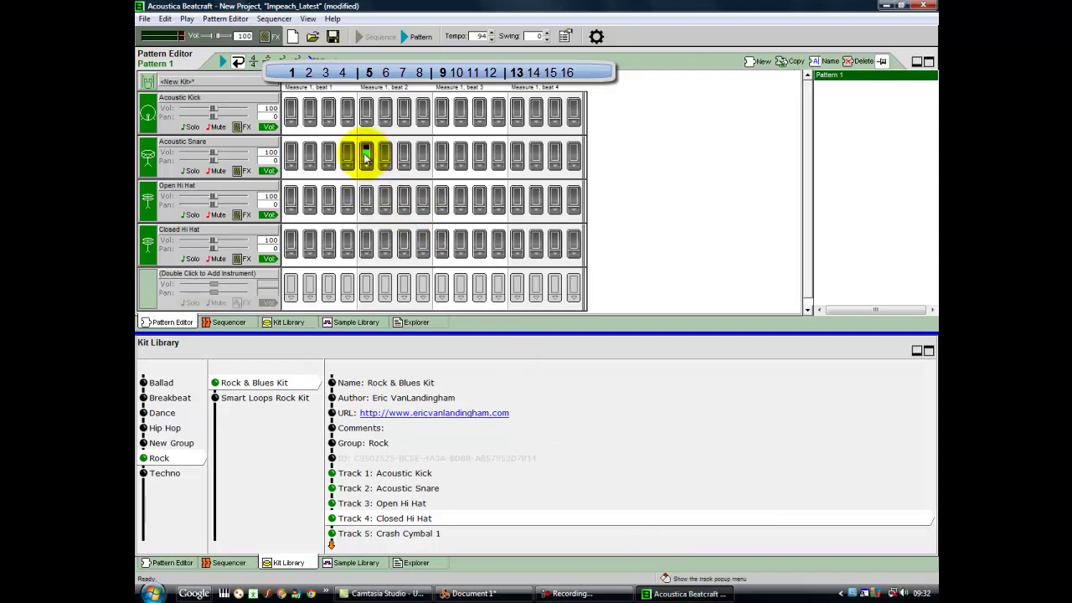
click(517, 156)
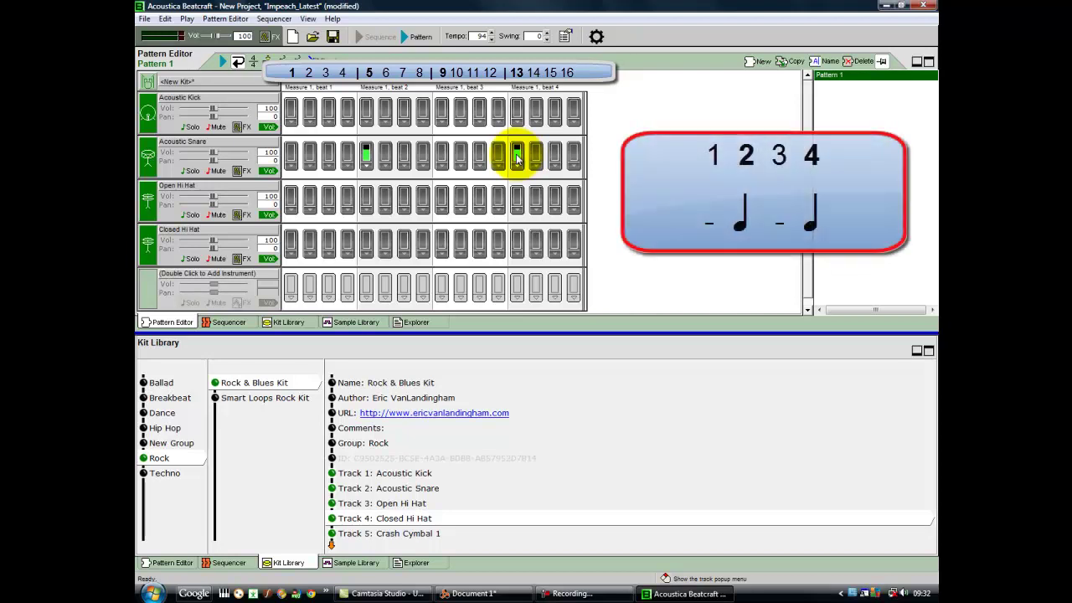
click(517, 160)
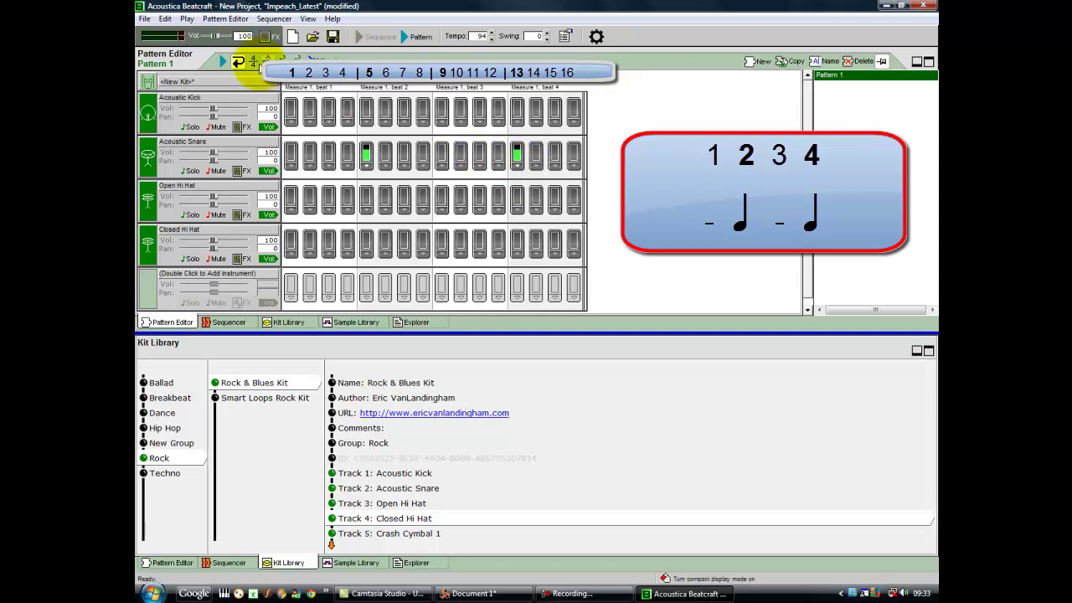
click(223, 63)
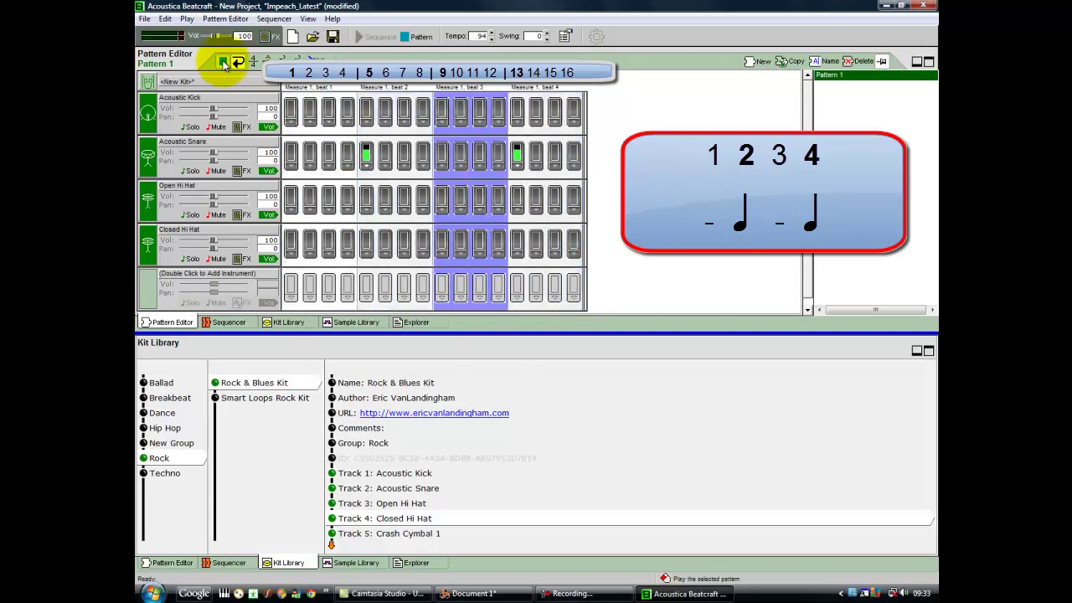
click(223, 63)
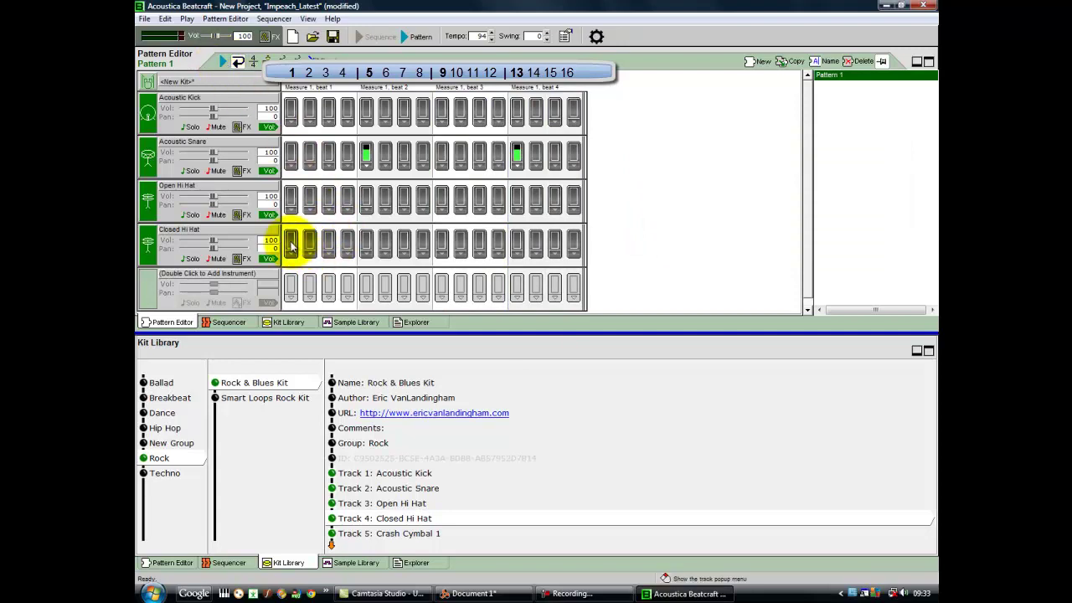
Turn on Closed Hi Hat pads 1, 3, 5, 7, 9, 11, 13 and 15.
click(291, 243)
click(329, 243)
click(365, 244)
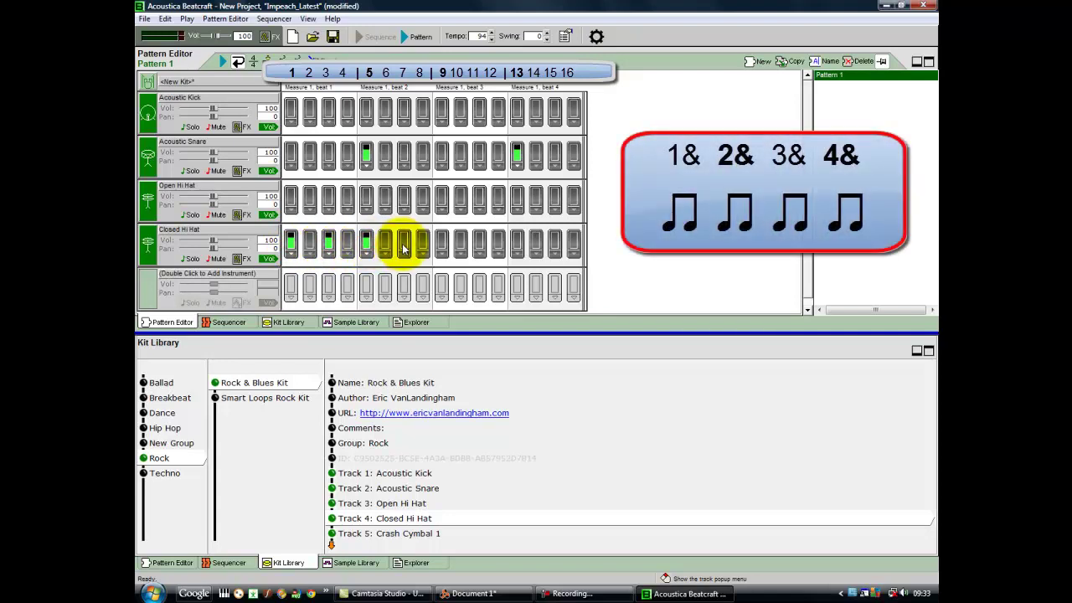
click(403, 244)
click(441, 245)
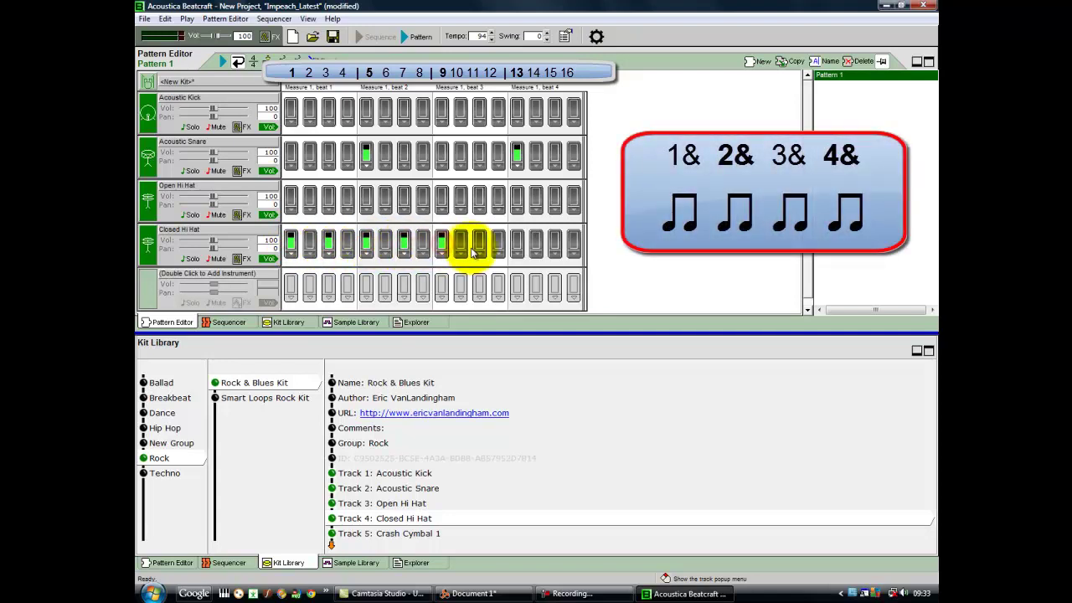
click(479, 245)
click(517, 245)
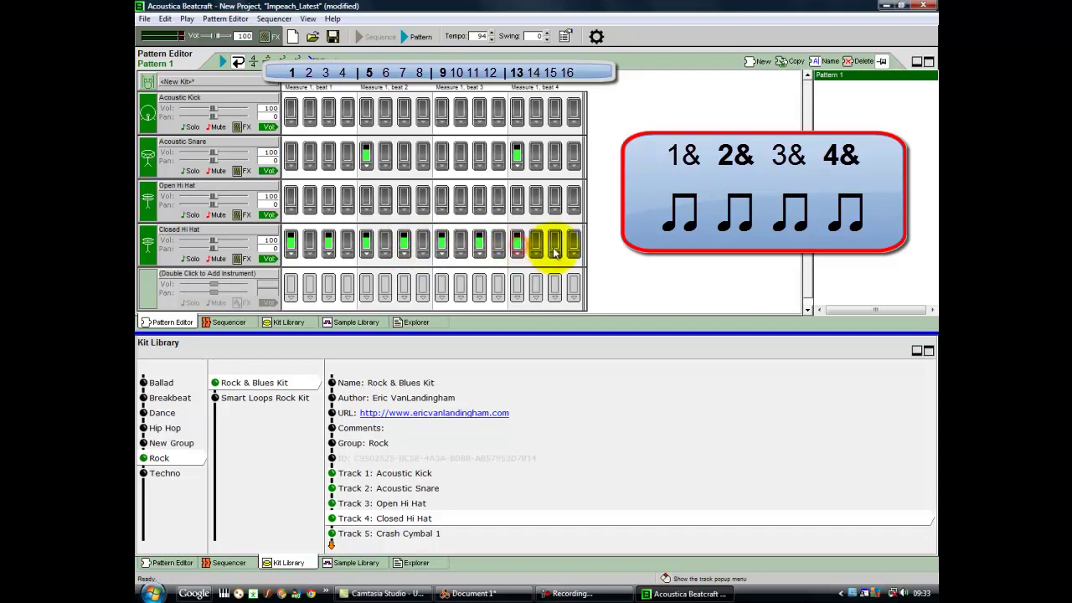
click(554, 245)
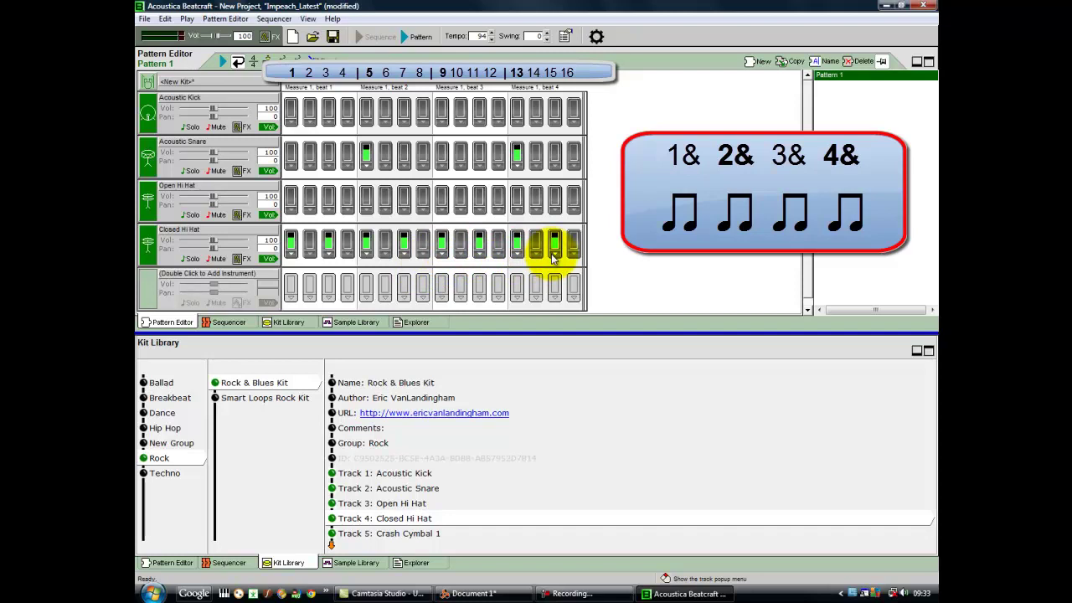
Solo the Closed Hi Hat and play it alone, then also solo the Acoustic Snare and play both.
click(191, 260)
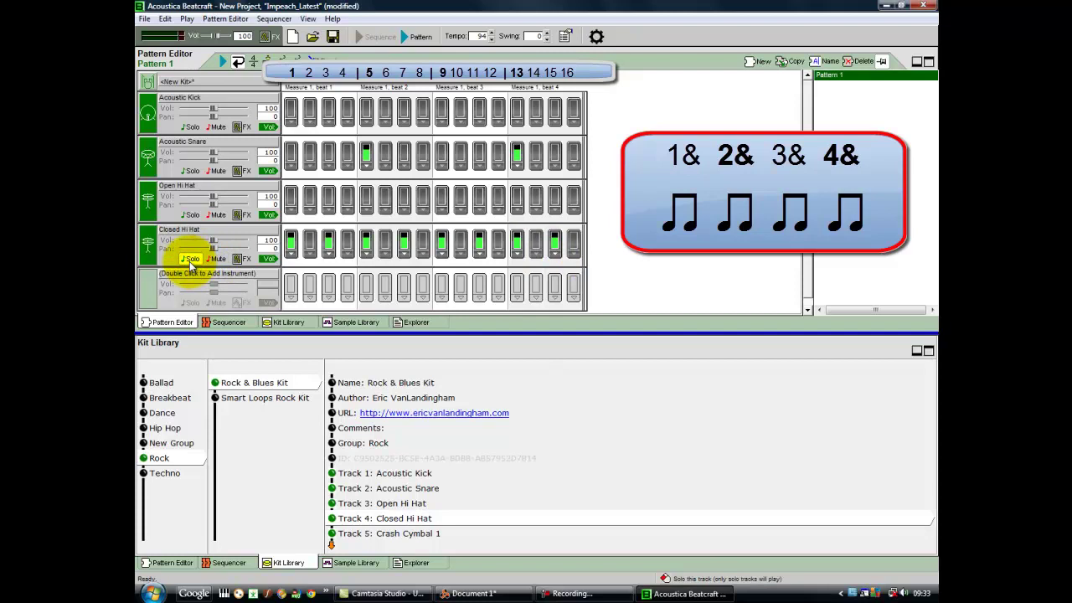
click(221, 63)
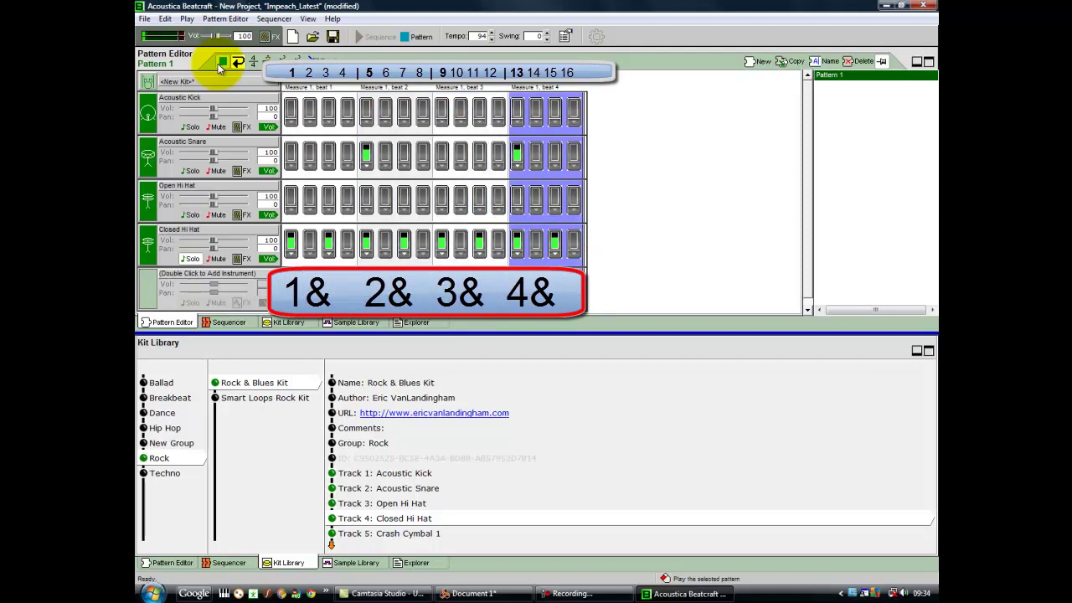
click(221, 62)
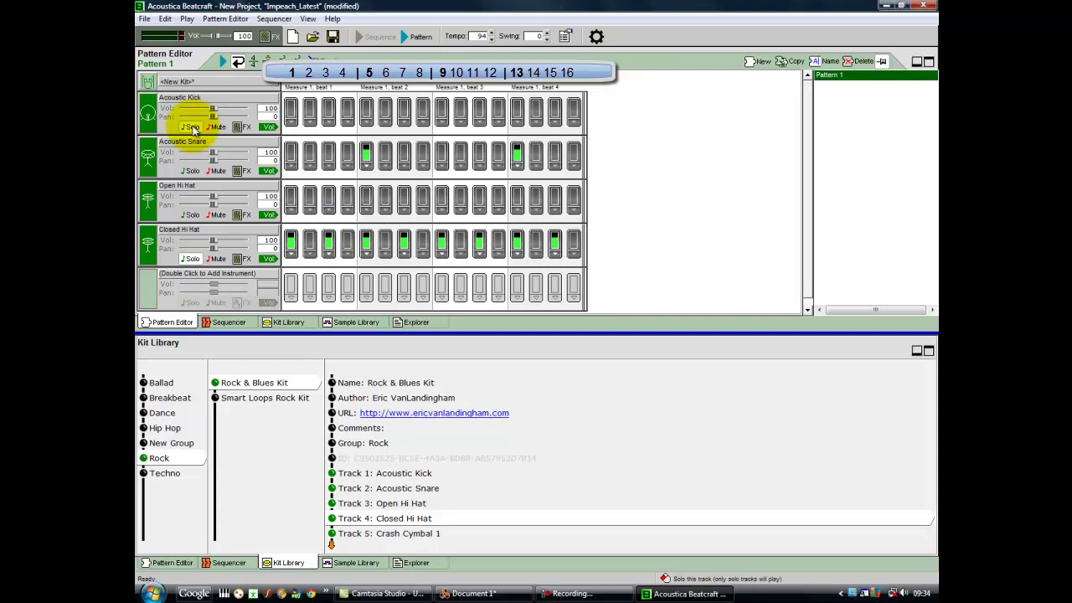
click(190, 170)
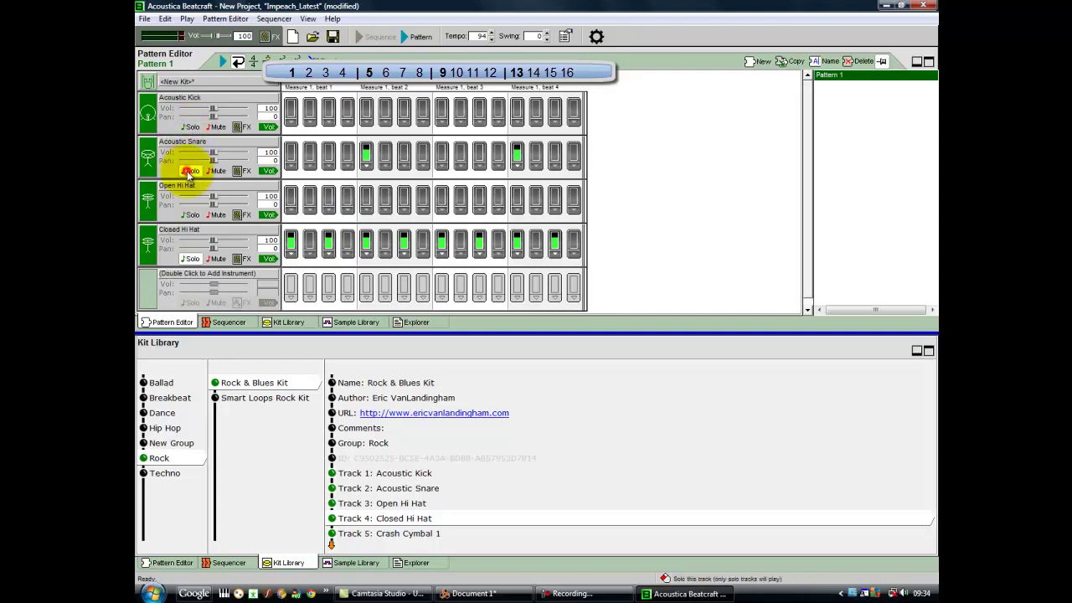
click(224, 63)
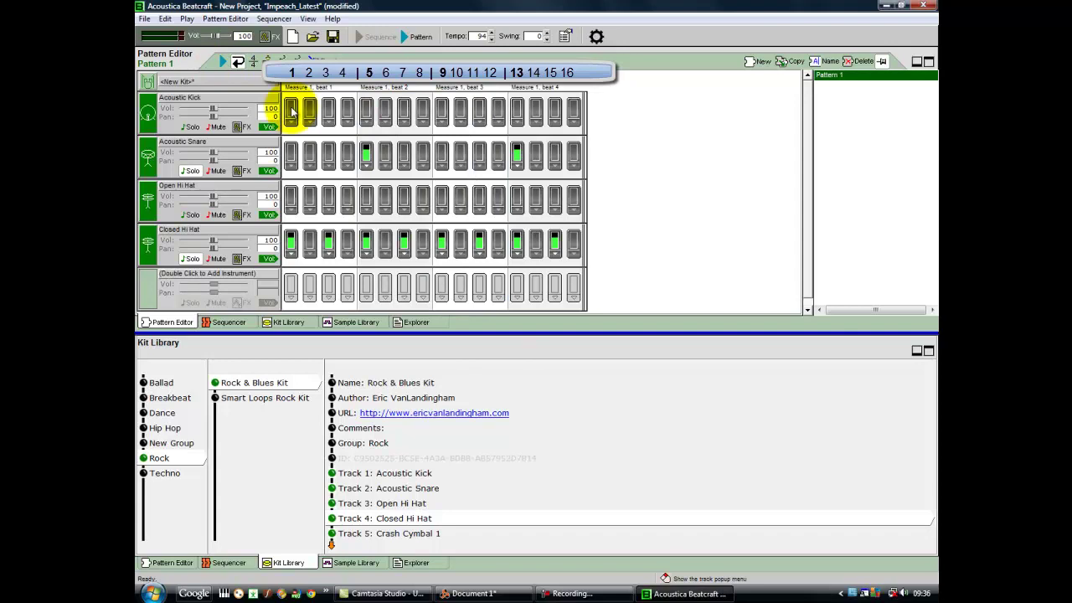
Add Acoustic Kick hits on steps 1 and 15, unsolo snare and hi-hat, and play the full pattern.
click(292, 111)
click(556, 111)
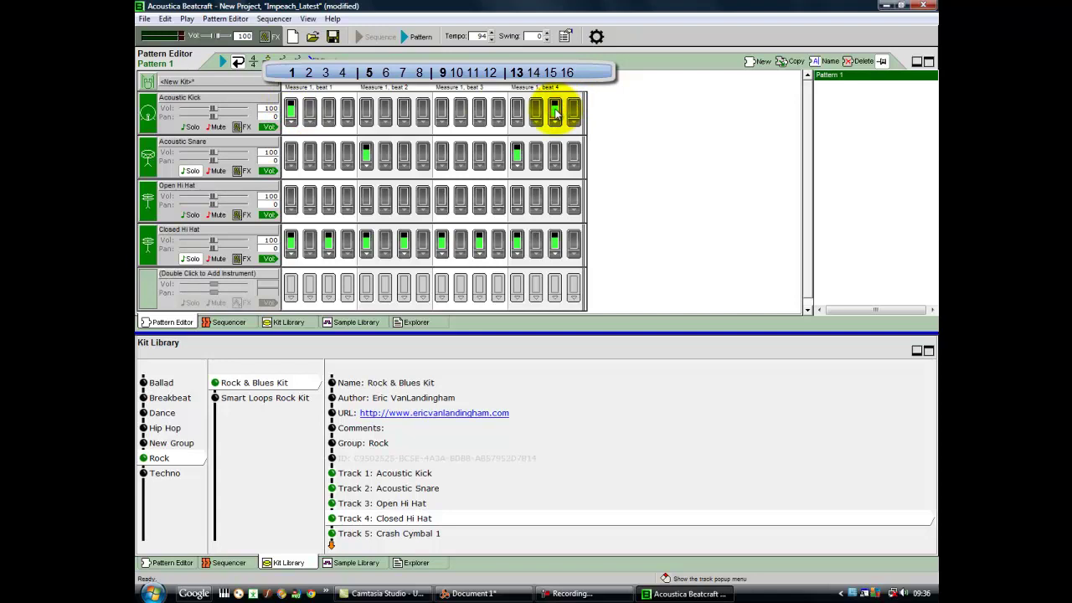
click(192, 170)
click(192, 259)
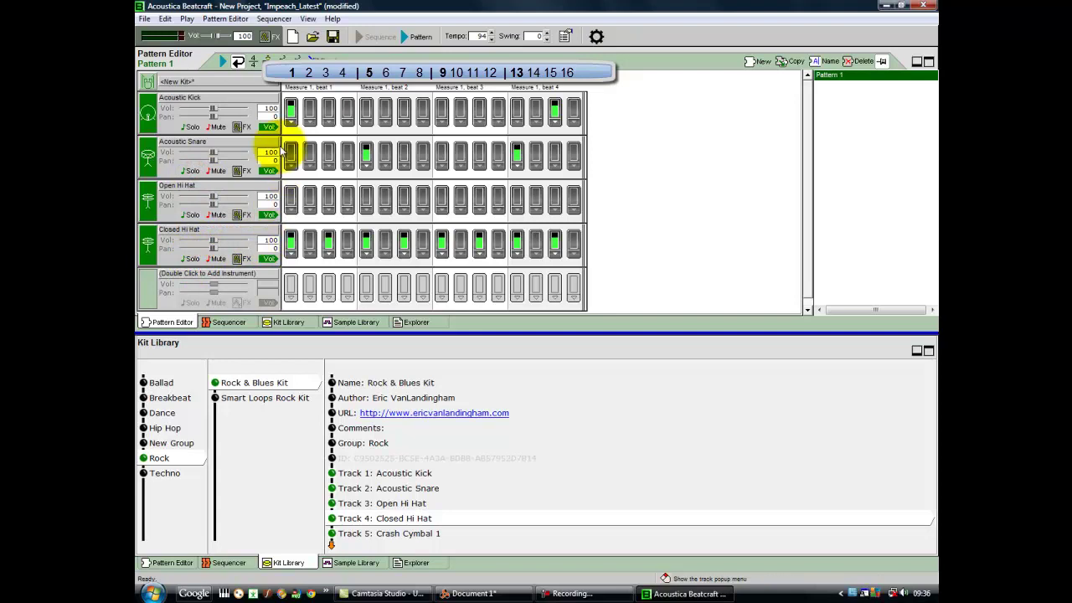
click(225, 62)
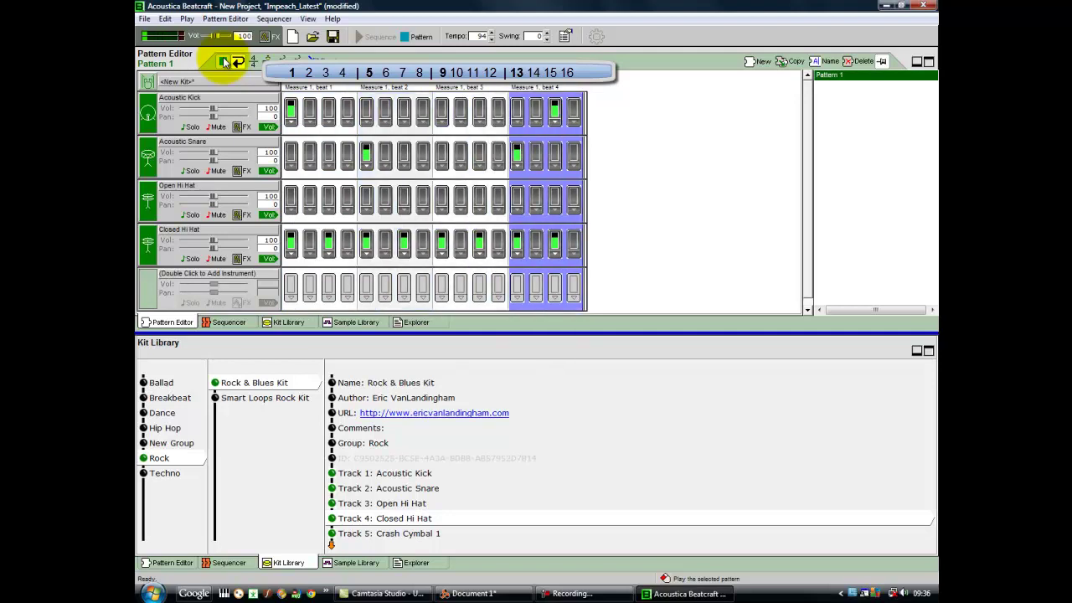
Add Acoustic Kick hits on steps 8, 9 and 11, then play Pattern 1 again.
click(225, 62)
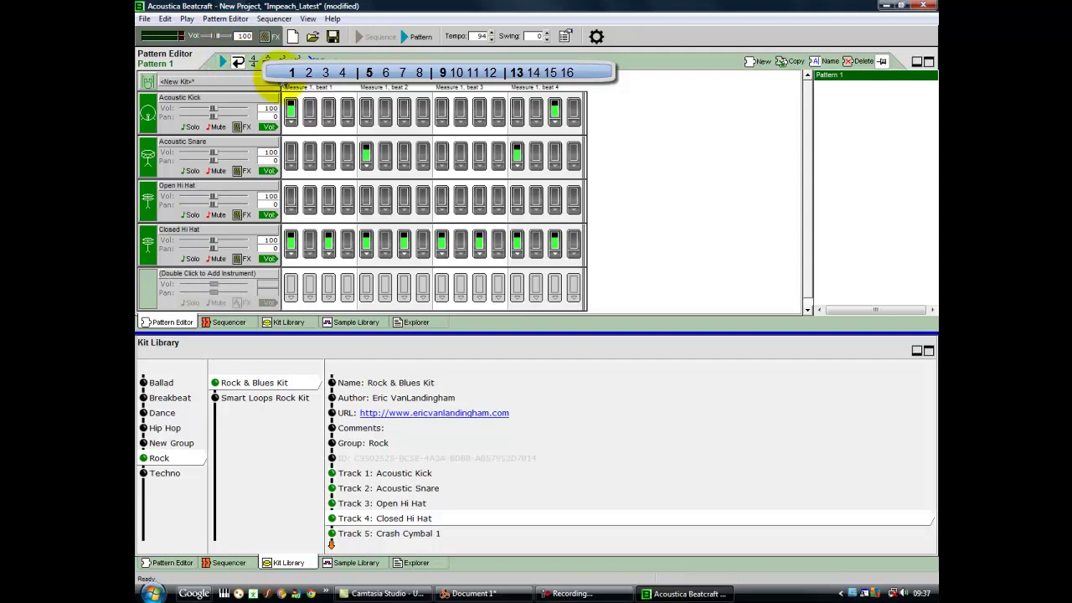
click(423, 110)
click(441, 110)
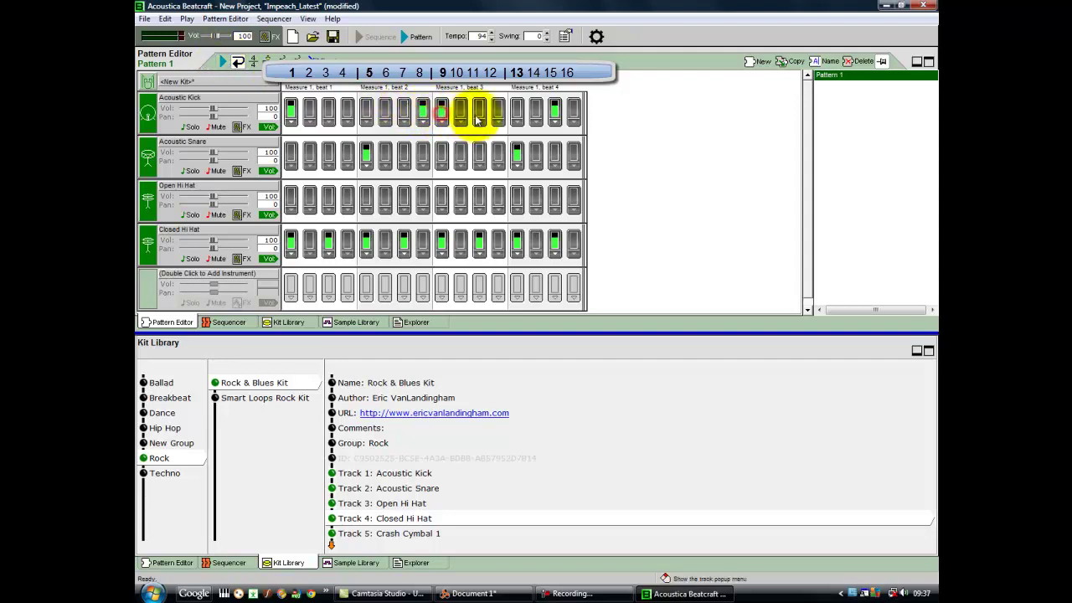
click(479, 110)
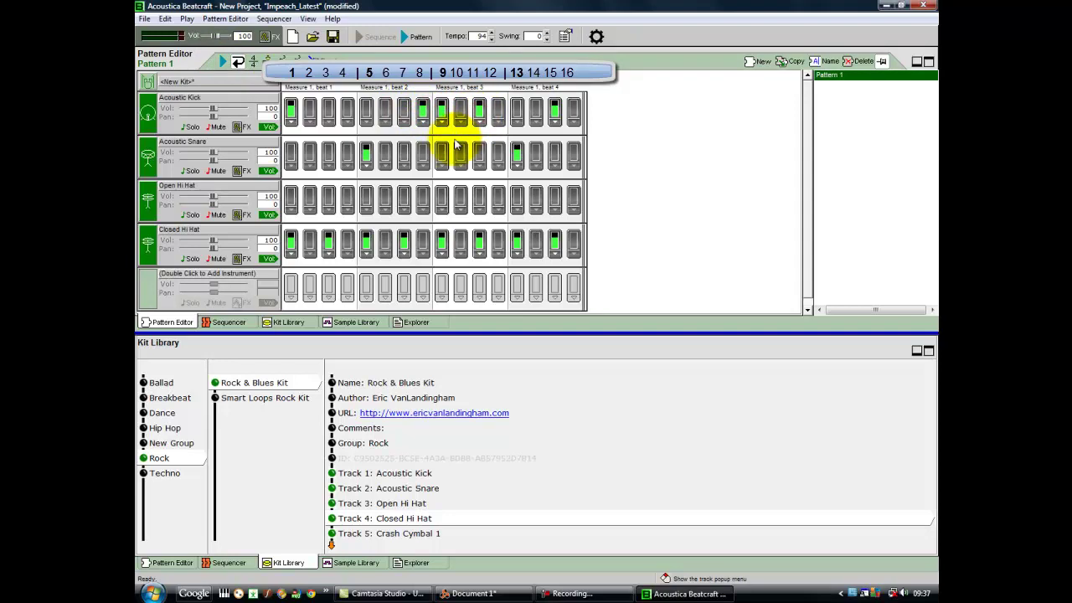
click(222, 61)
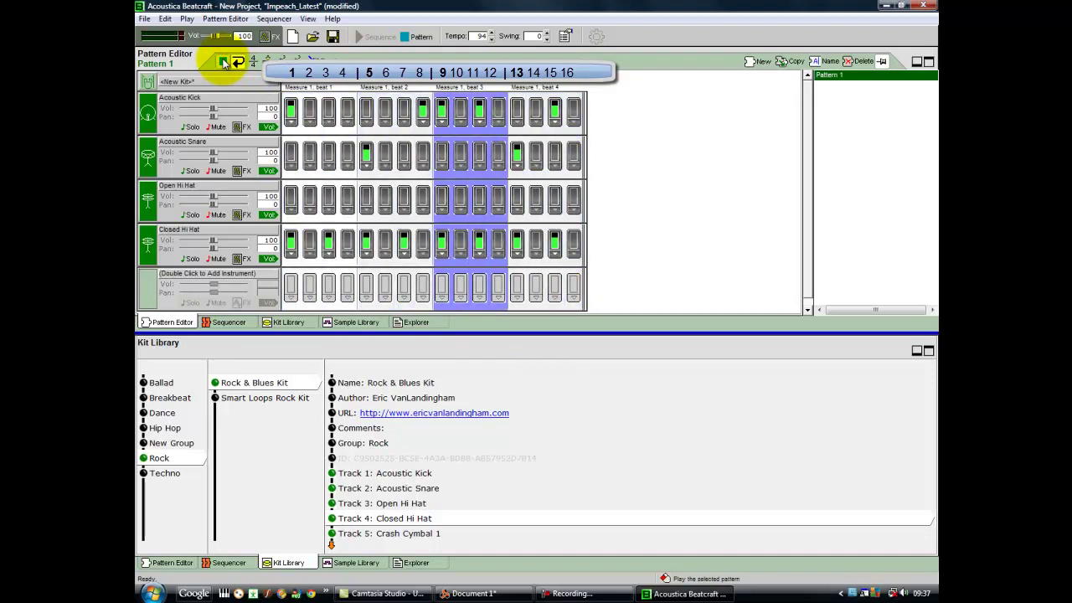
Stop playback and turn on the Acoustic Kick pad on step 8.
click(224, 62)
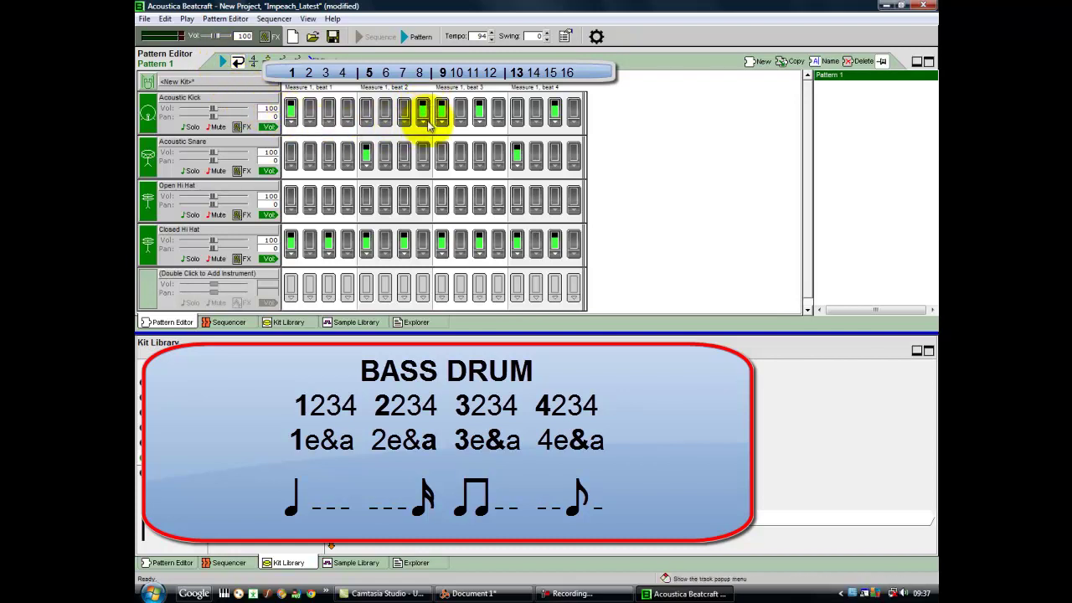
click(425, 124)
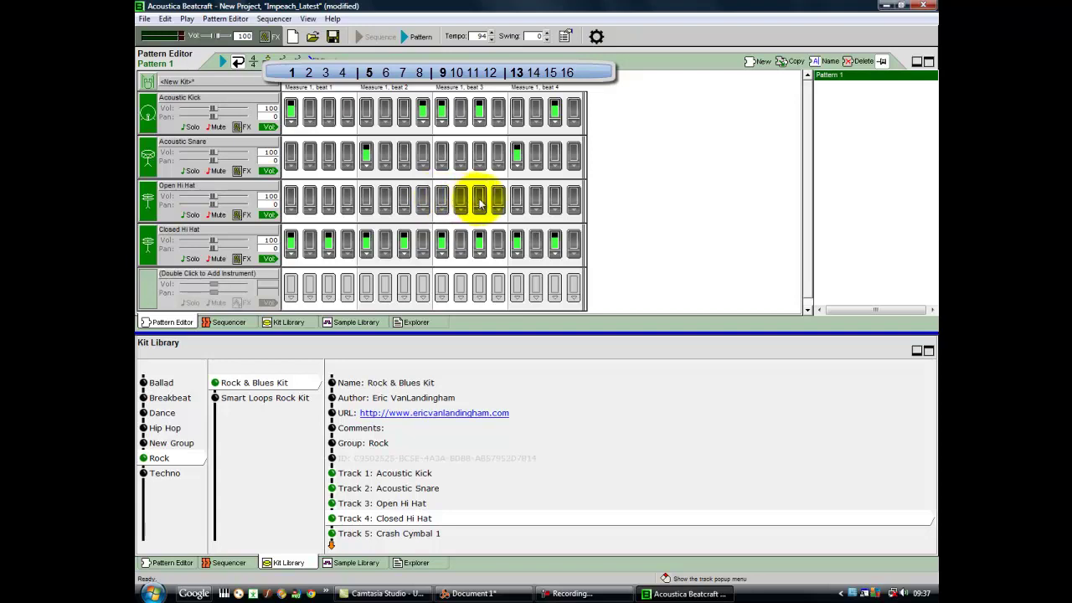
Replace the step 11 Closed Hi Hat with an Open Hi Hat and play the pattern.
click(480, 201)
click(480, 244)
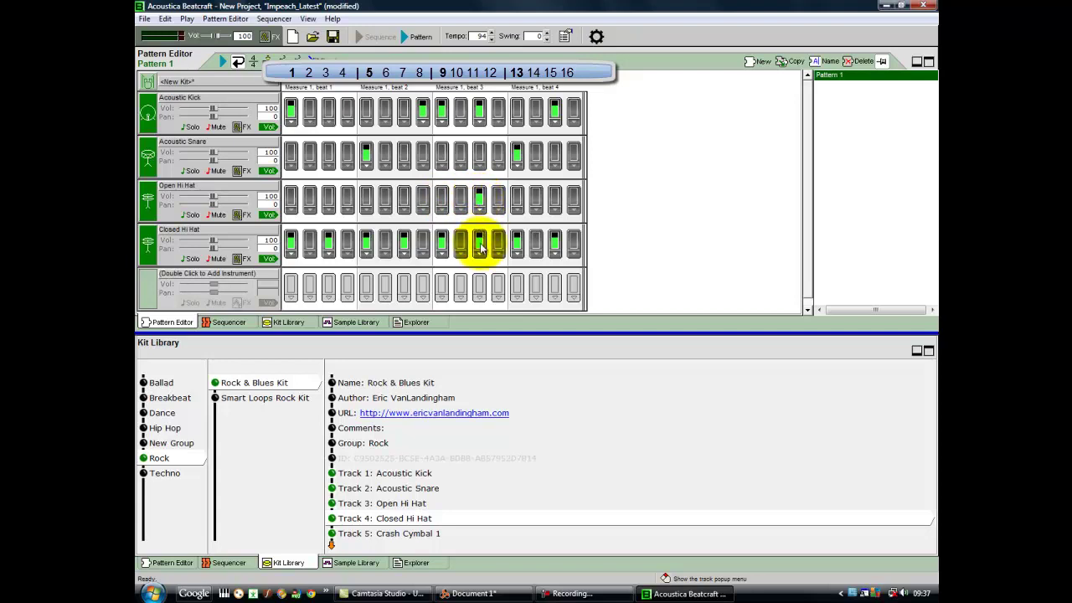
click(479, 243)
click(479, 243)
click(222, 62)
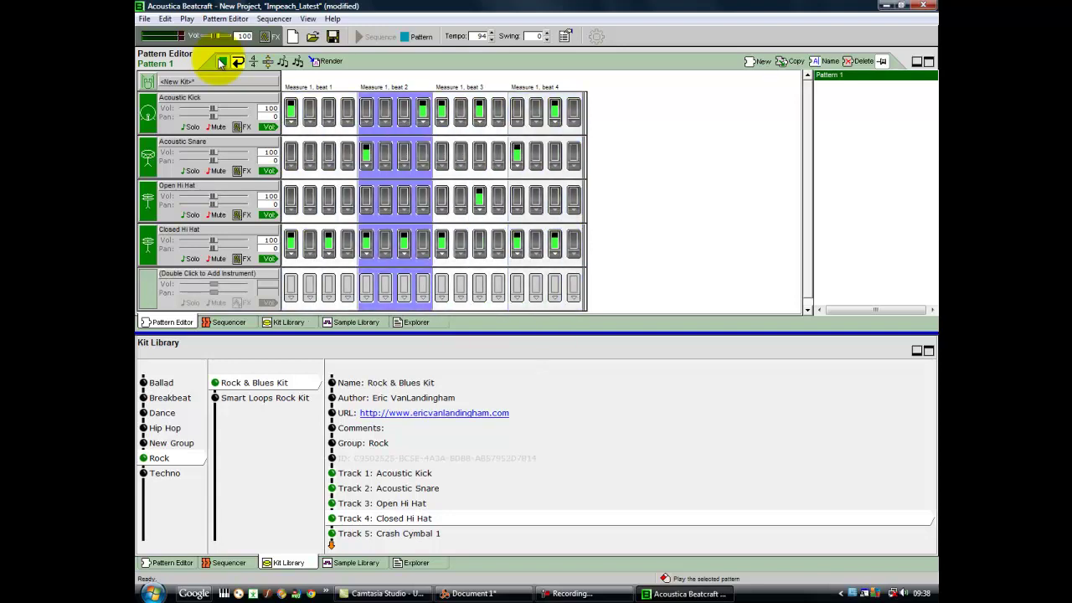
click(221, 62)
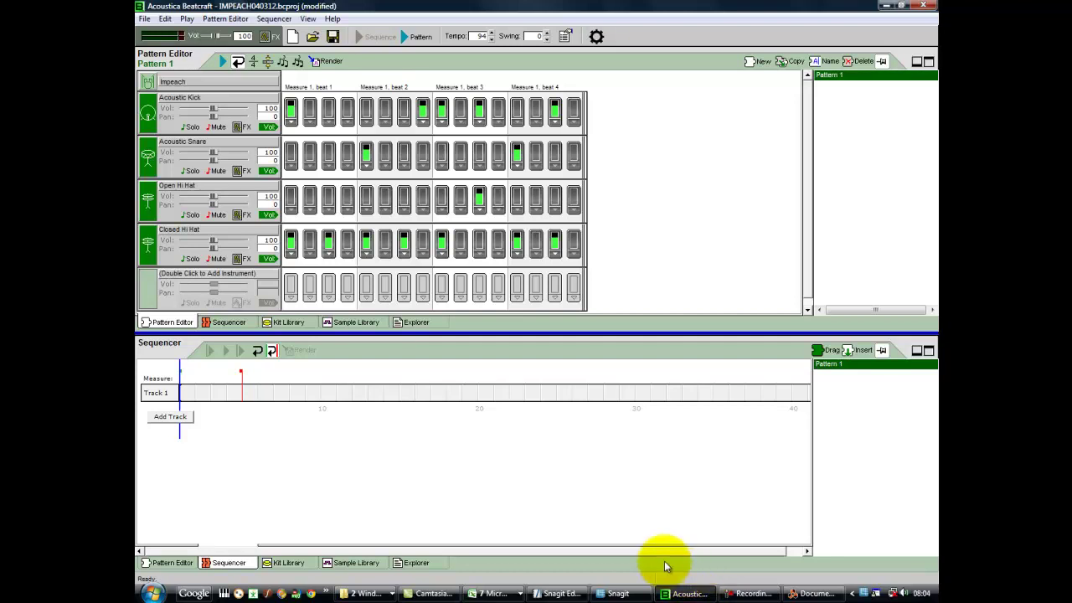
click(411, 37)
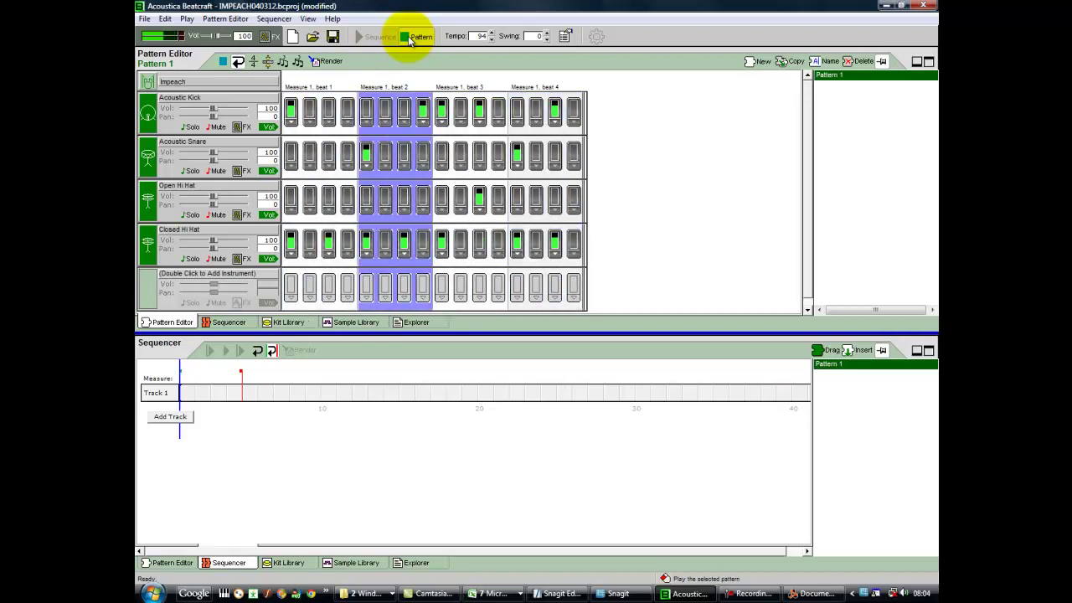
click(407, 36)
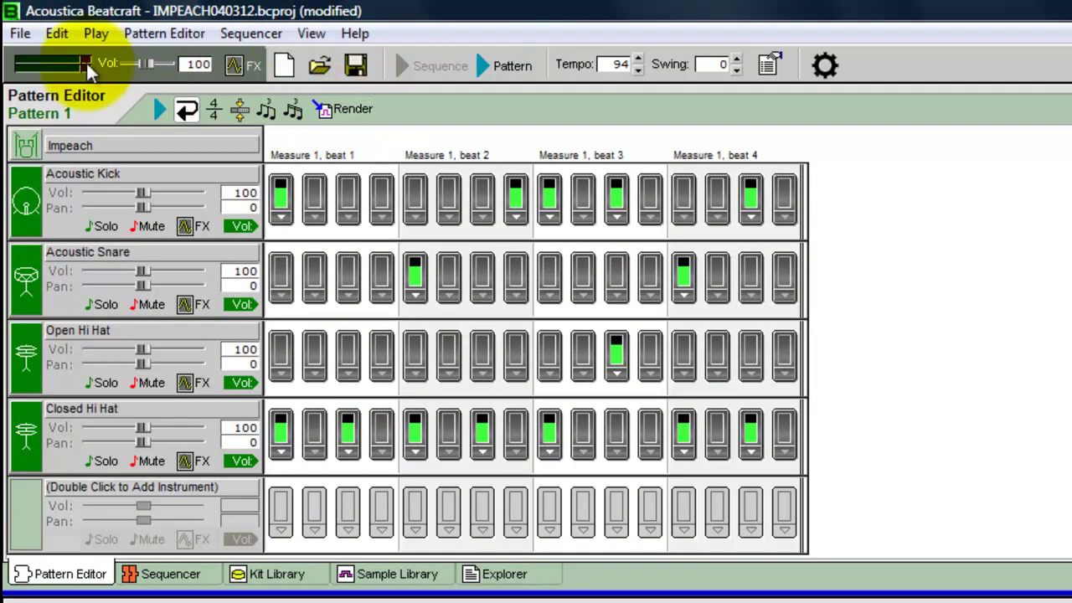
Start Render Pattern from the File menu, keeping WAV output with audio tails wrapped.
click(19, 35)
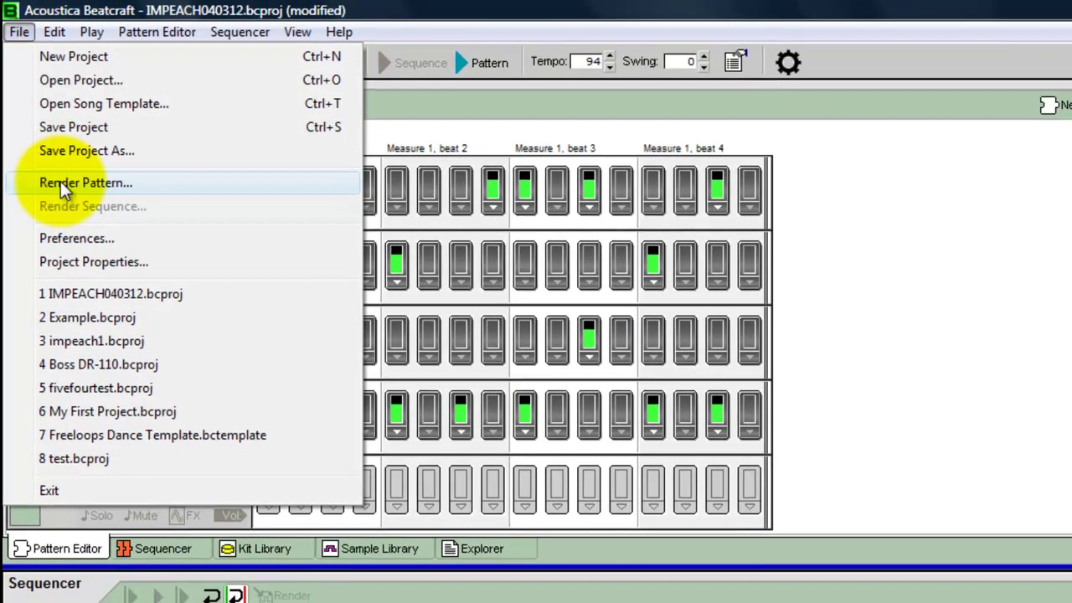
click(62, 189)
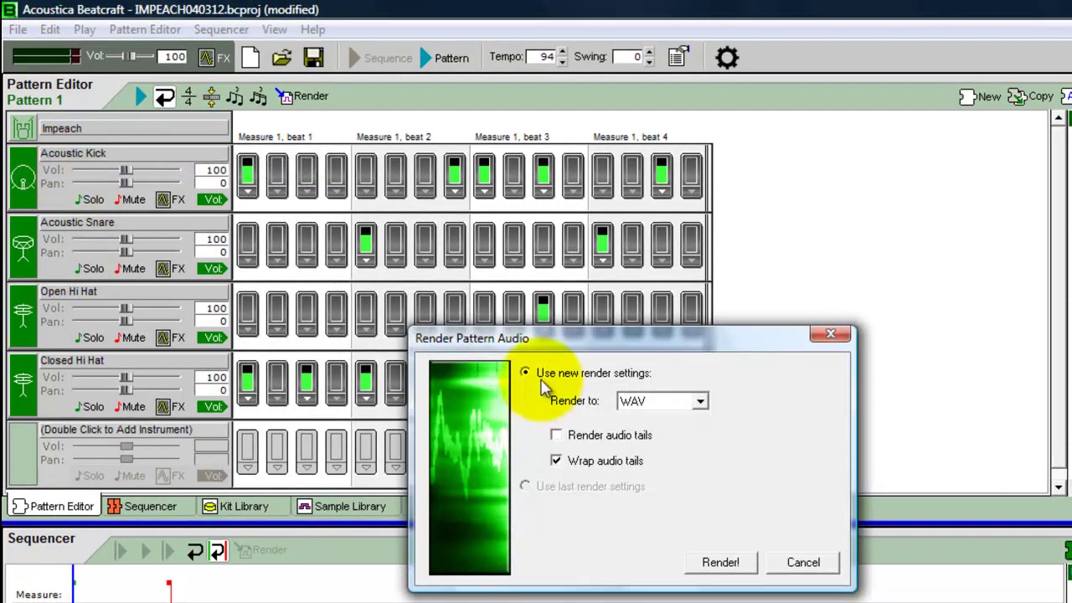
click(700, 401)
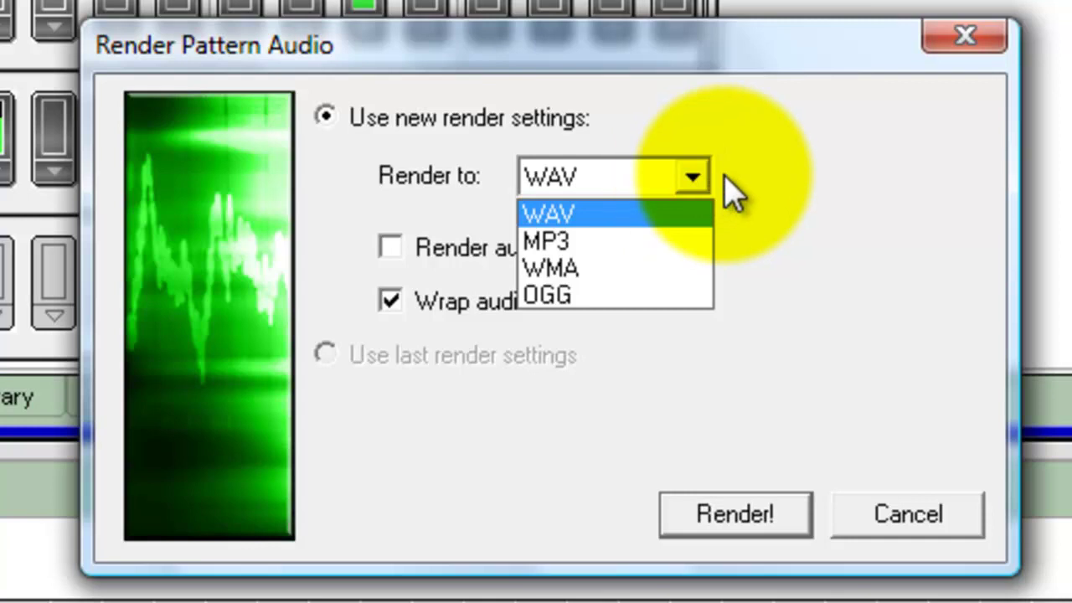
click(722, 181)
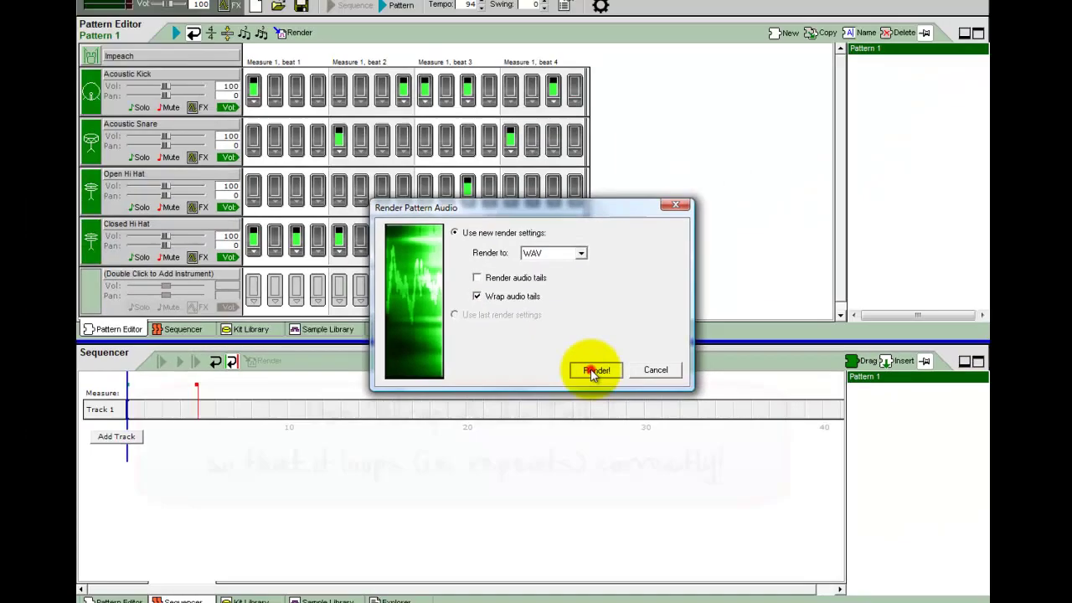
Save the render as imoeach_pattern1 on the Desktop, reaching 44100 Hz 16-bit stereo settings.
click(735, 514)
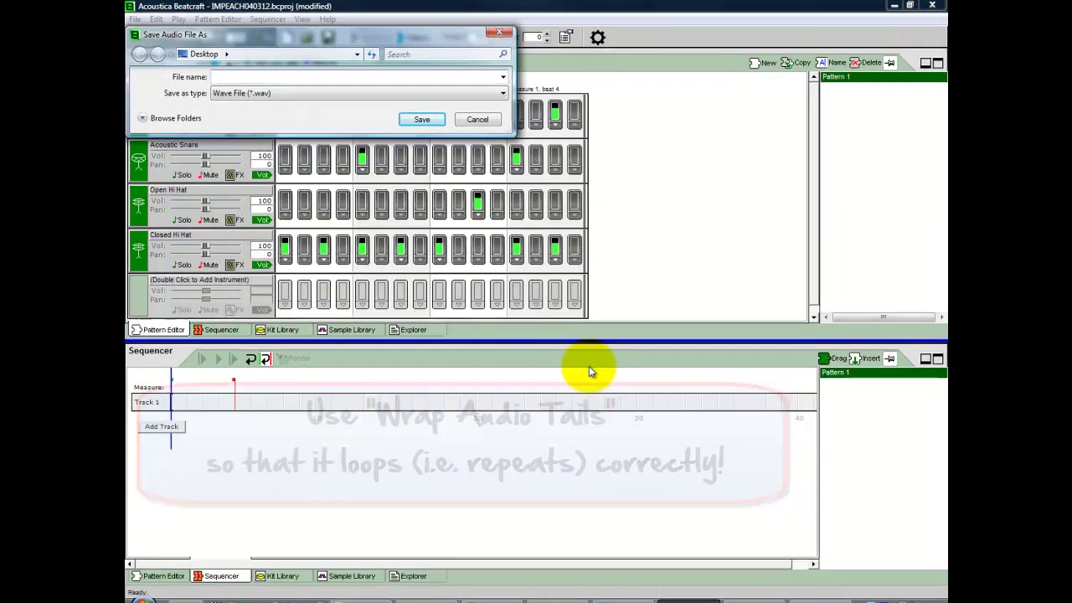
text(imoea)
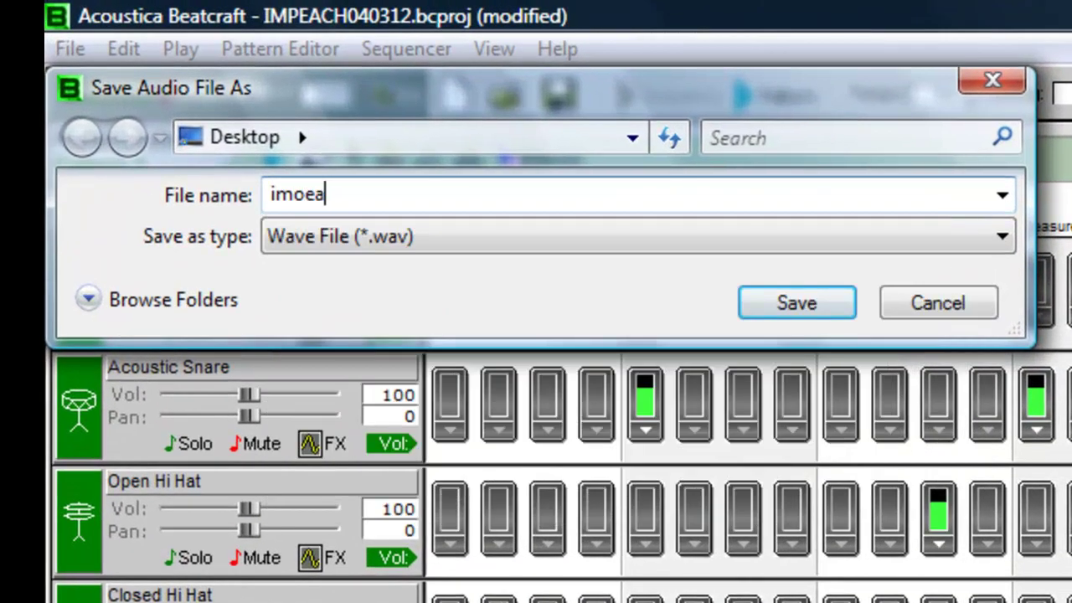
text(ch_pattern)
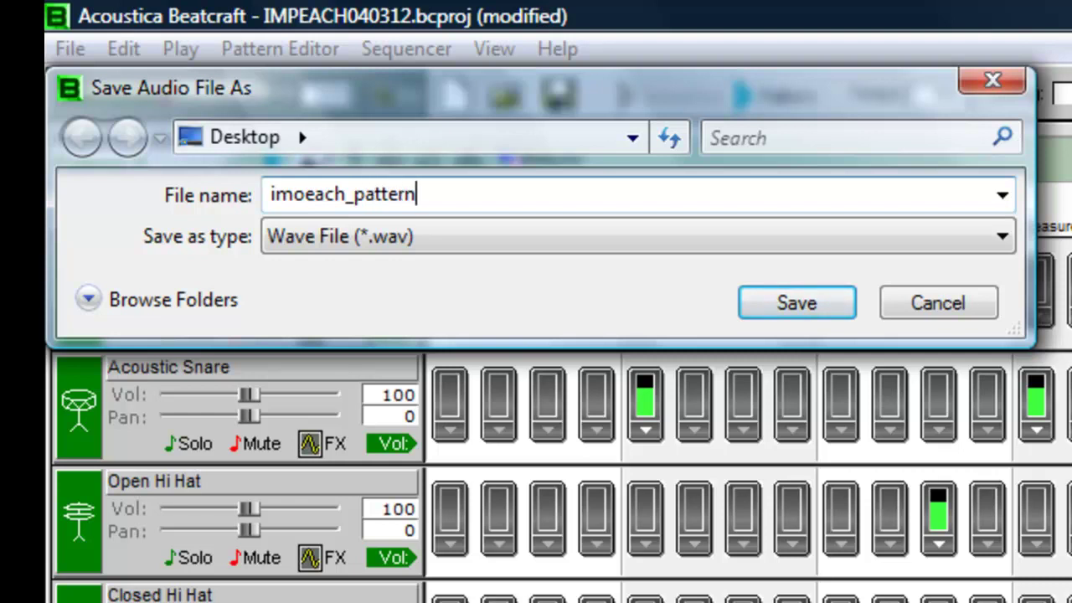
text(1)
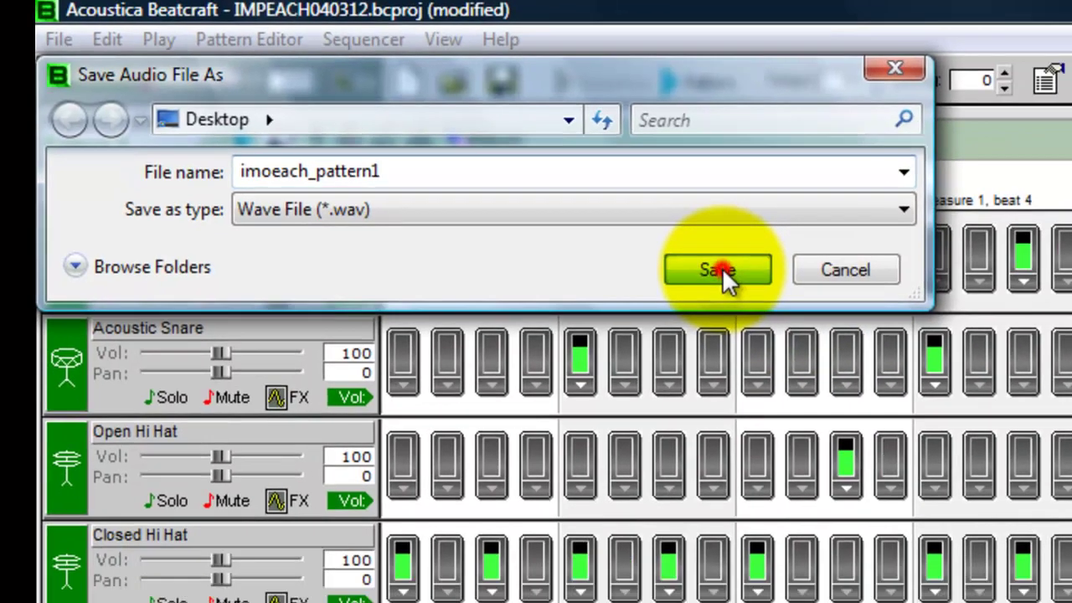
click(800, 303)
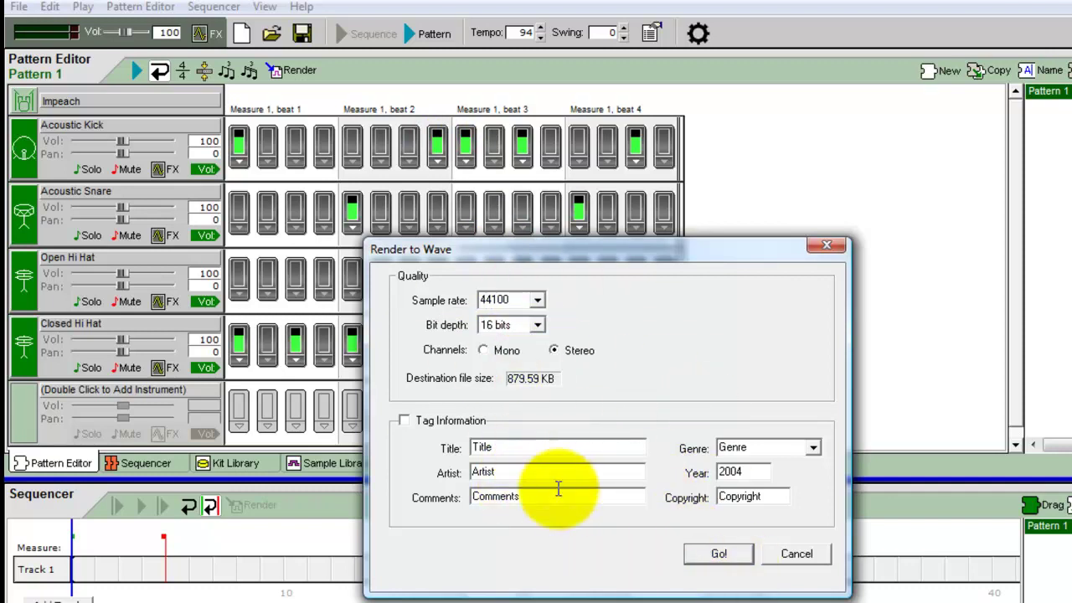
Write the WAV file so imoeach_pattern1.wav opens in GoldWave.
click(718, 556)
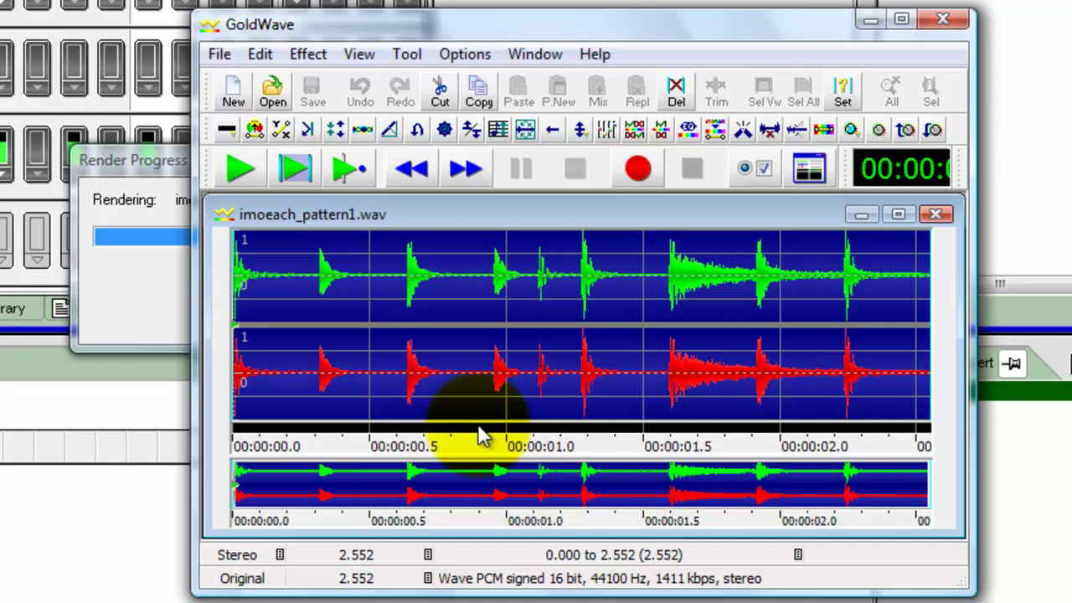
click(594, 55)
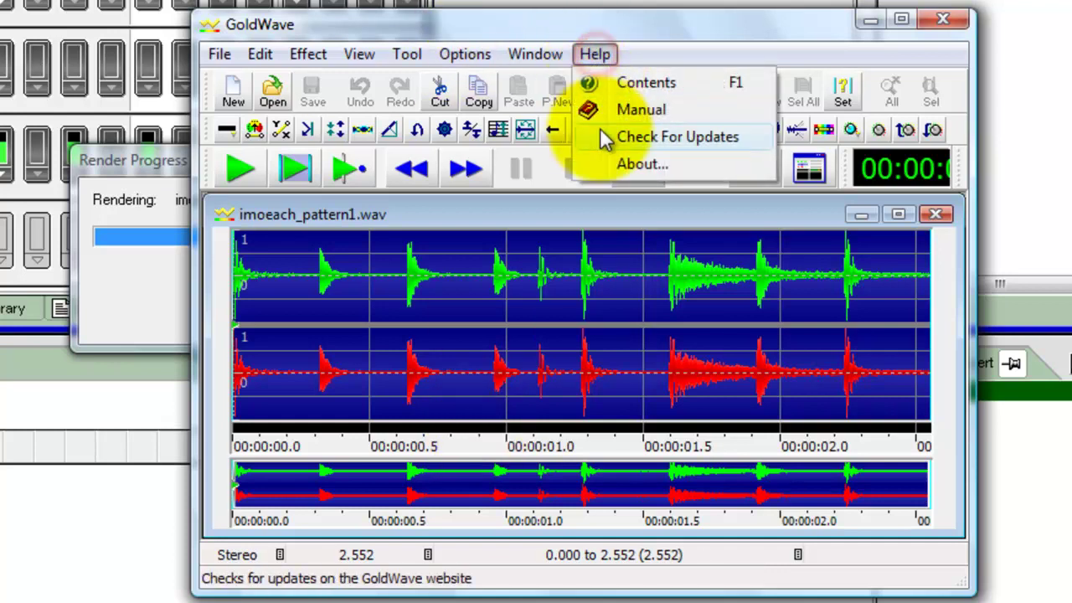
click(606, 164)
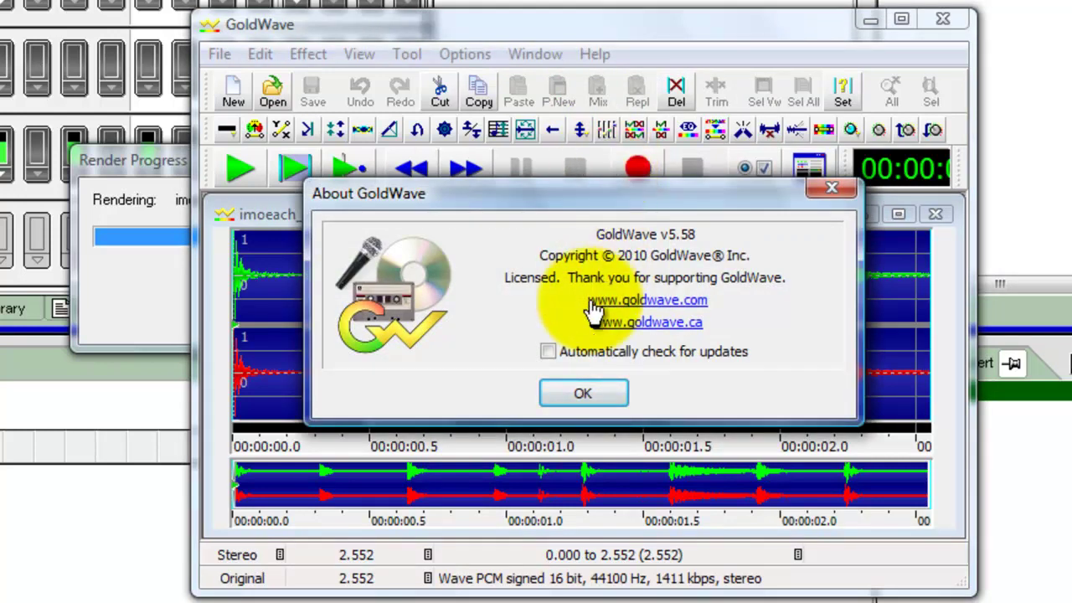
click(584, 393)
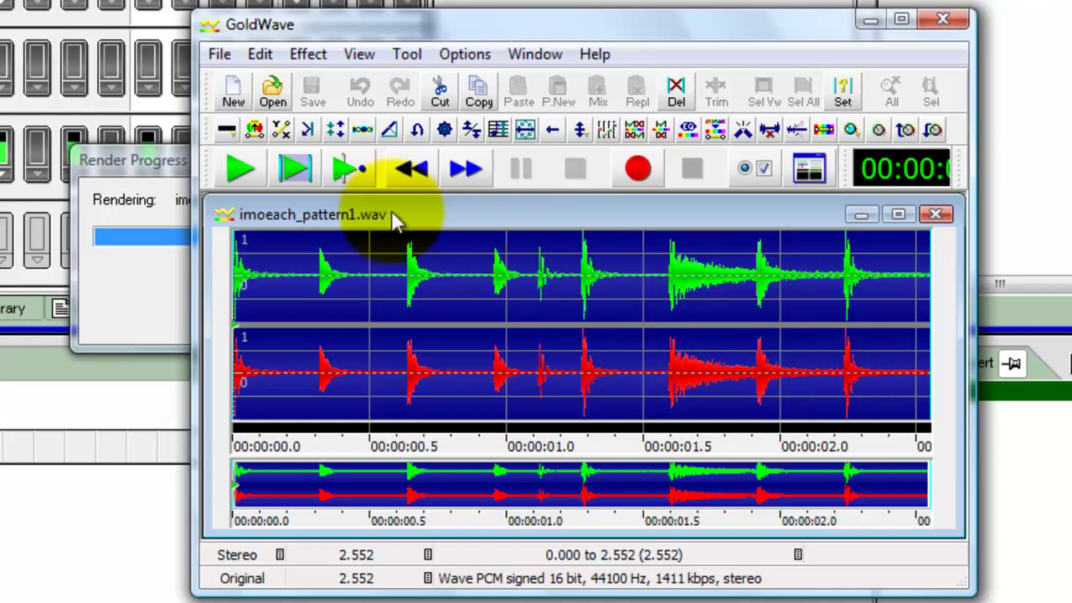
Set GoldWave's playback mode to Loop, play the clip on repeat, then stop it.
right_click(238, 173)
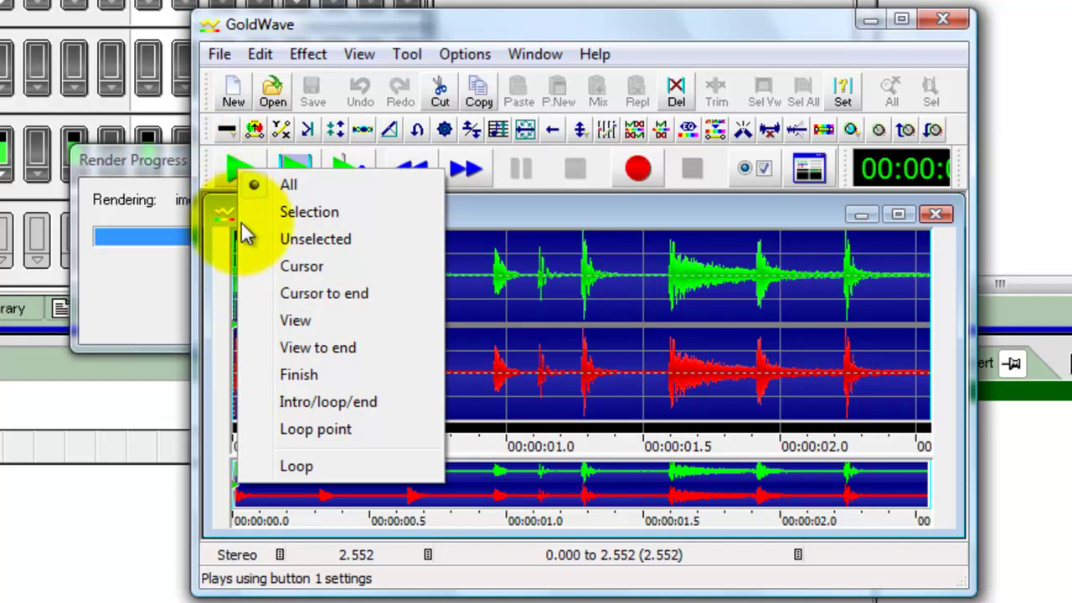
click(285, 462)
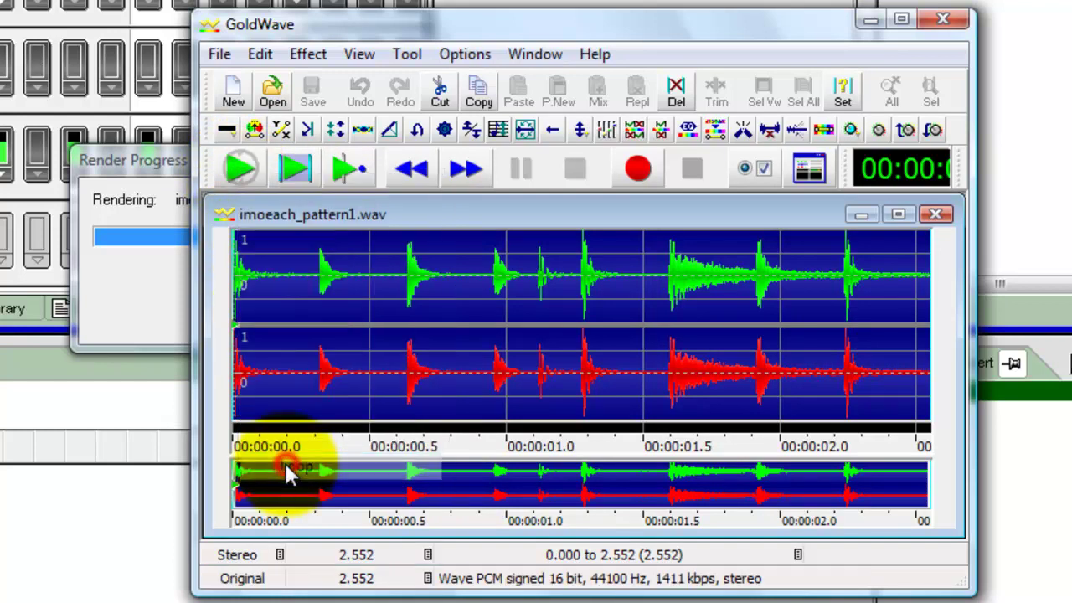
click(240, 167)
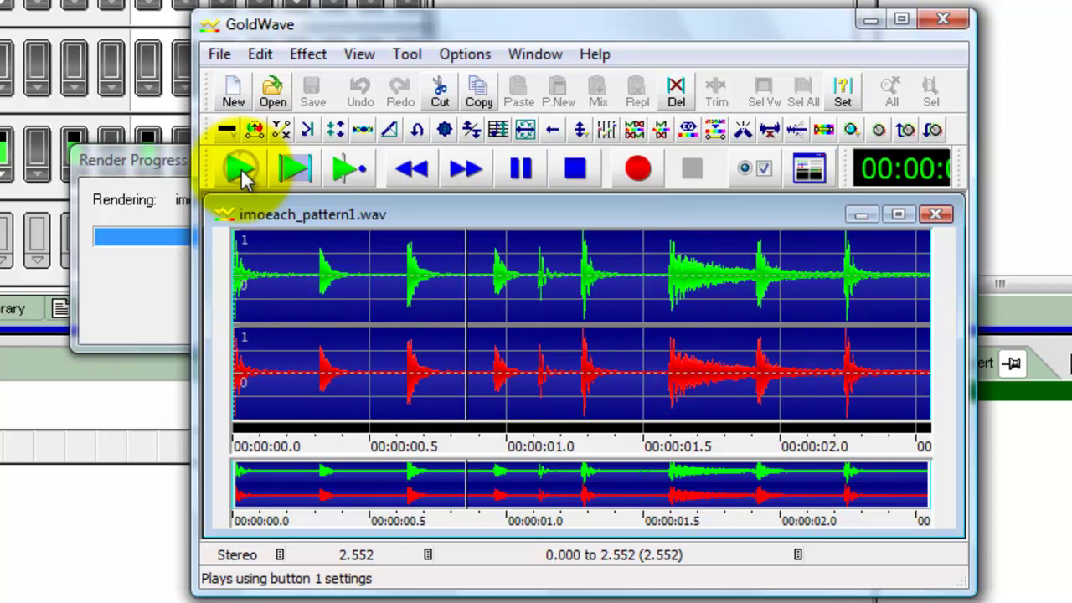
click(577, 168)
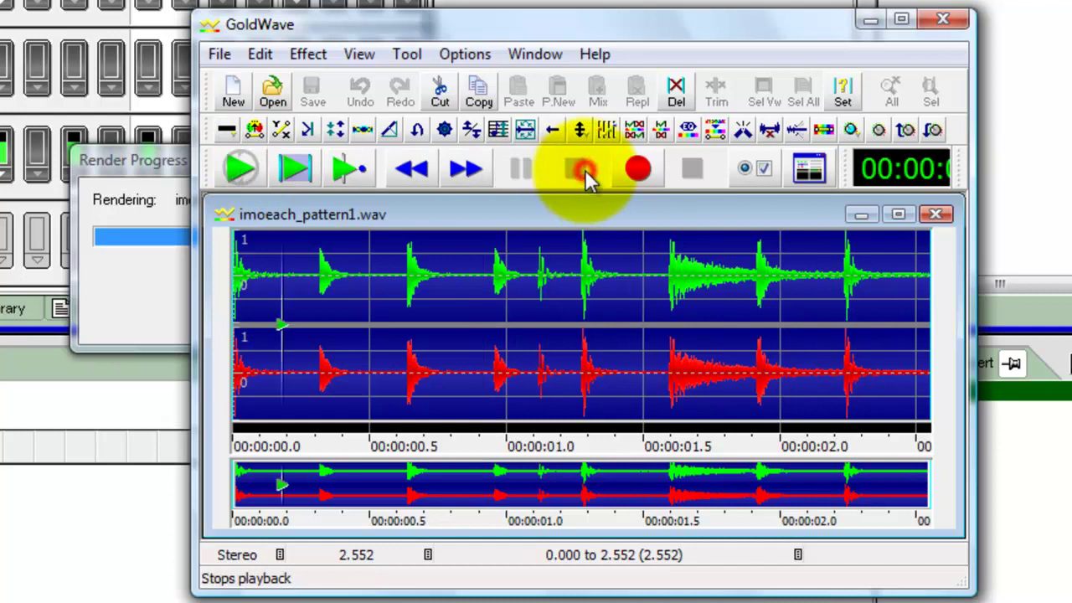